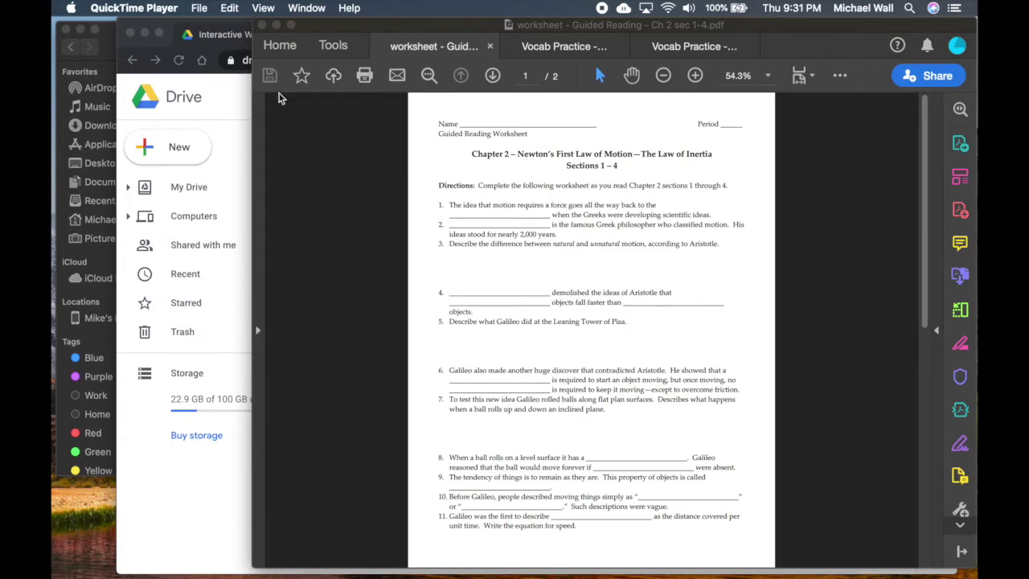
Switch to pdftoimage.com in Chrome and upload the PDF "1-worksheet - Guided Reading - Ch 2 sec 1-4" for conversion to JPG
left_click(228, 42)
left_click(746, 36)
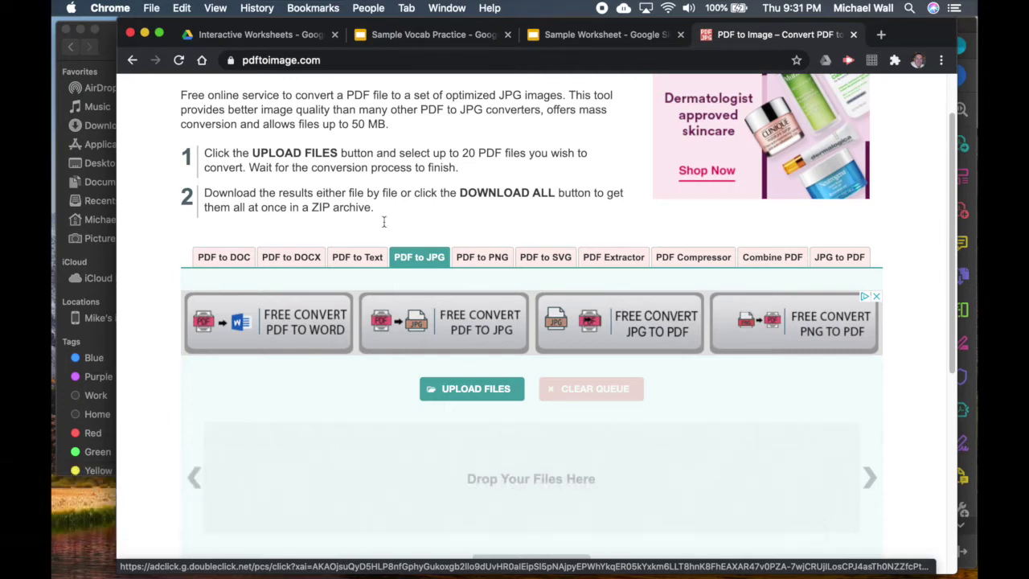
scroll(437, 386, "down", 1)
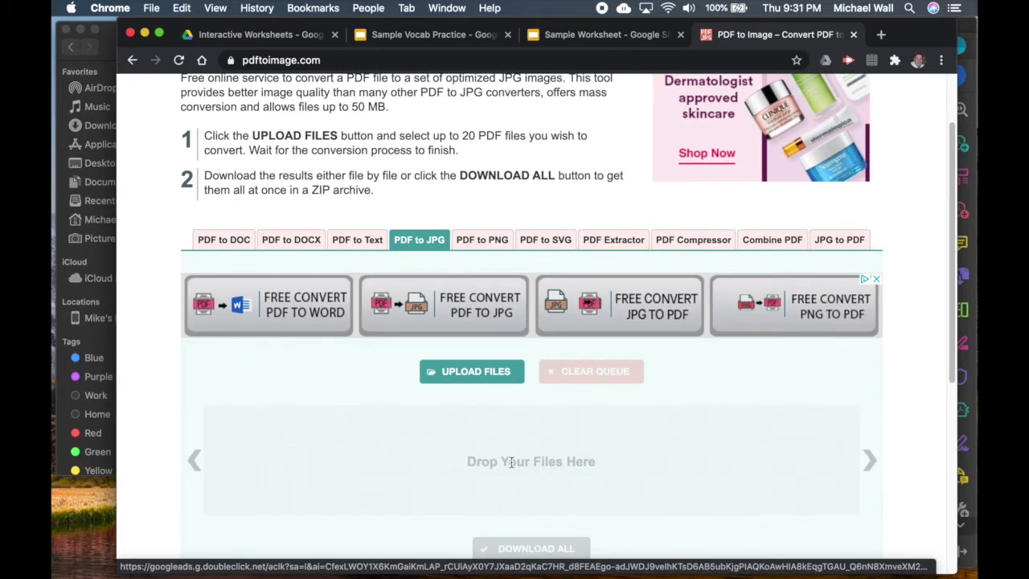
left_click(109, 32)
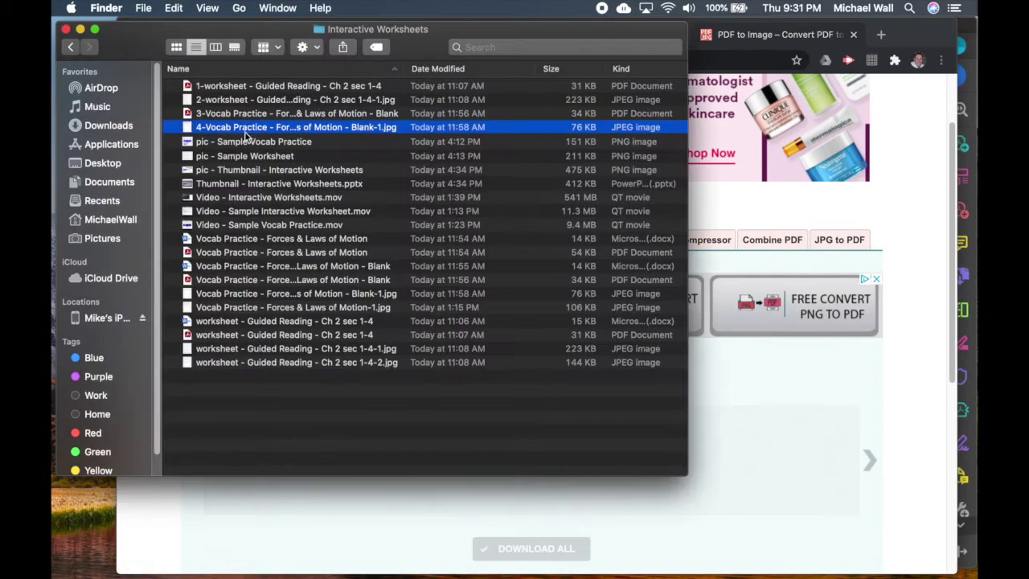
left_click(241, 88)
left_click_drag(224, 87, 732, 465)
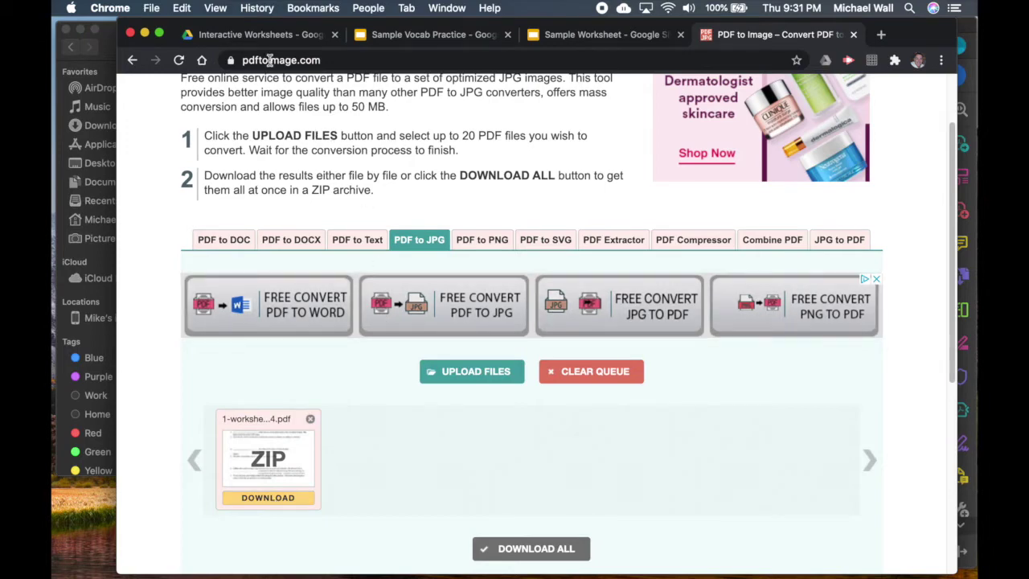
Create a new Google Slides presentation in the Interactive Worksheets Drive folder and dismiss the theme choices
left_click(261, 36)
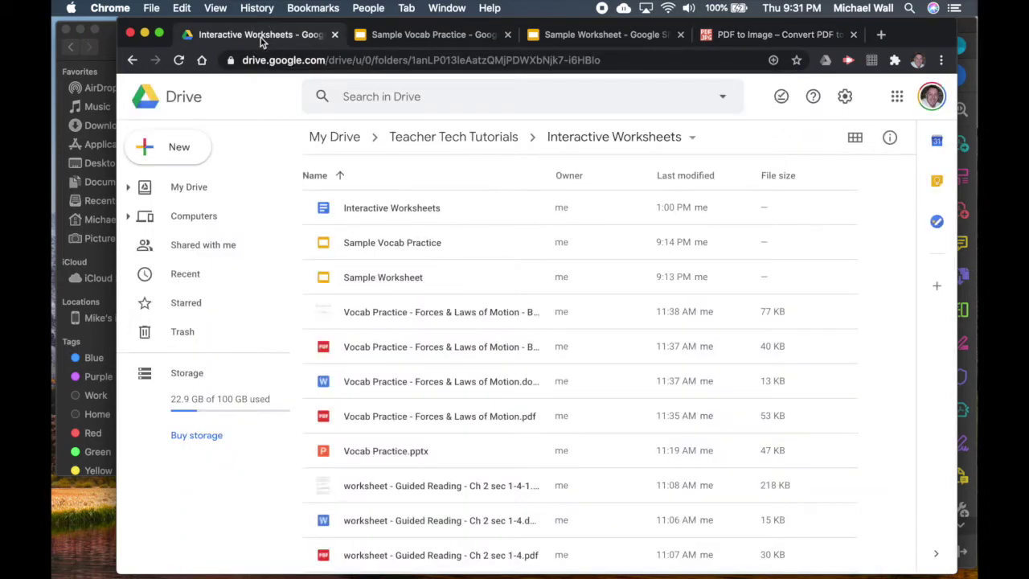
left_click(176, 147)
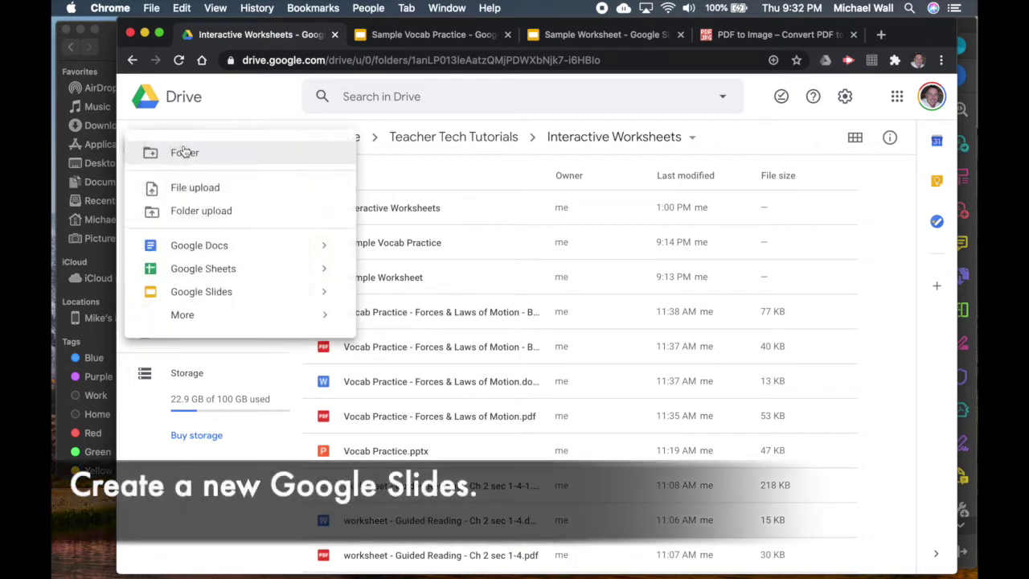
left_click(215, 295)
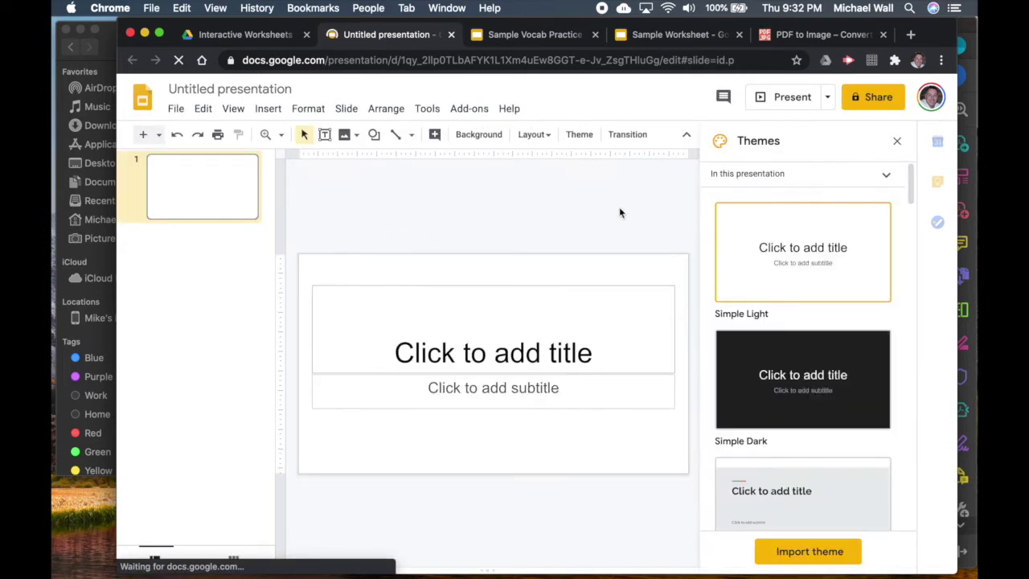
left_click(897, 142)
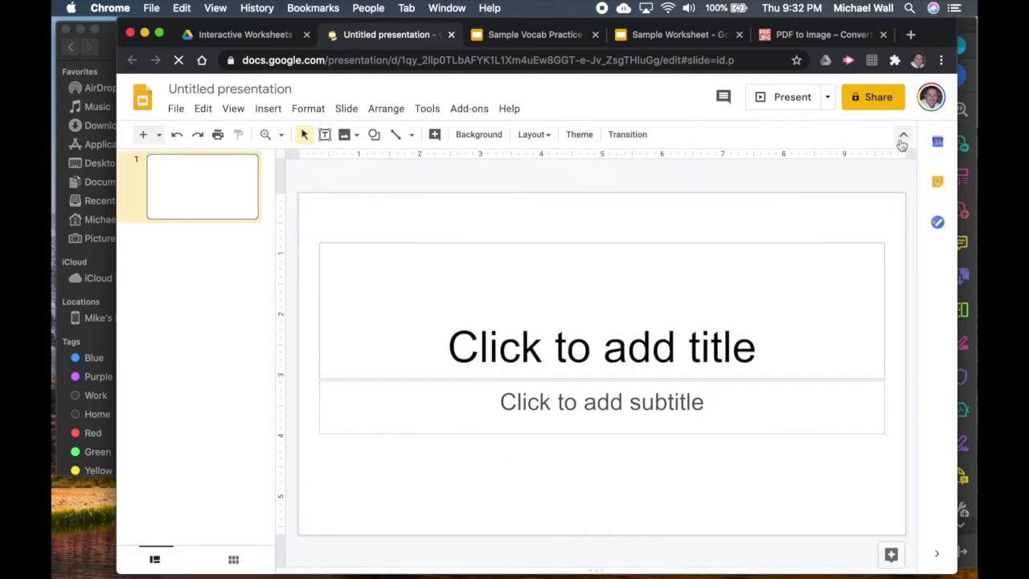
Delete the title and subtitle placeholders from the first slide
left_click(539, 244)
key("BackSpace")
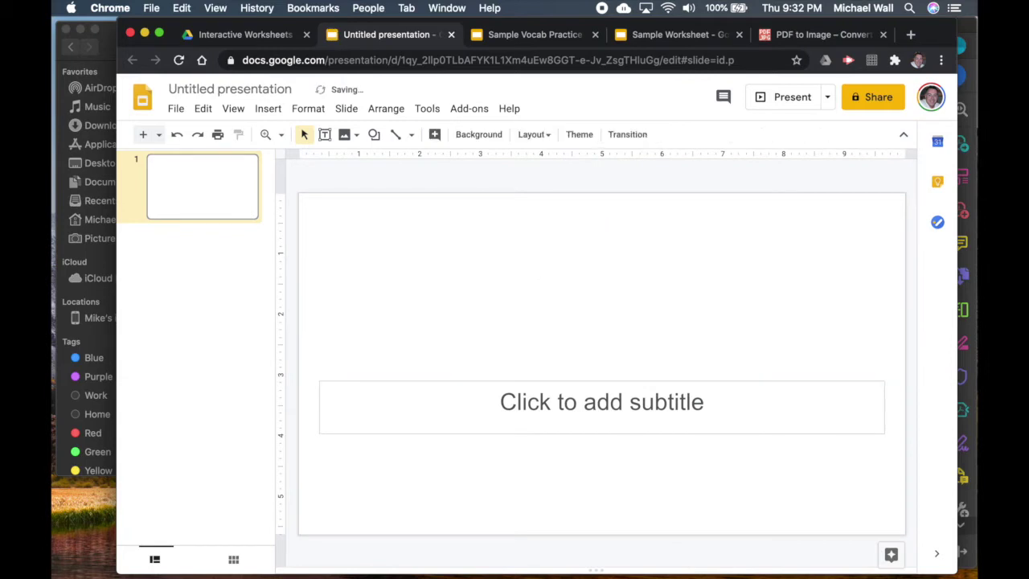
left_click(480, 384)
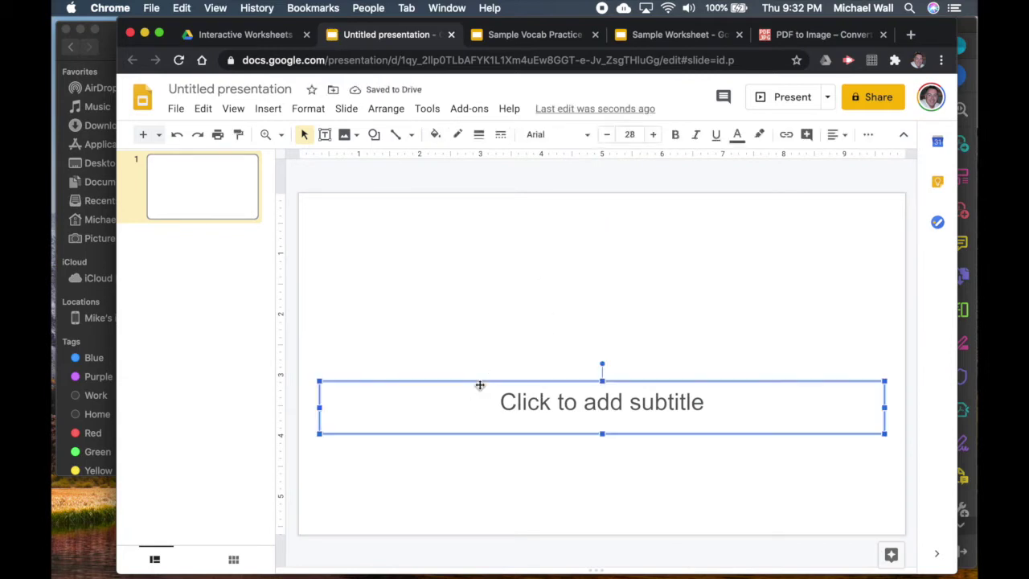
key("BackSpace")
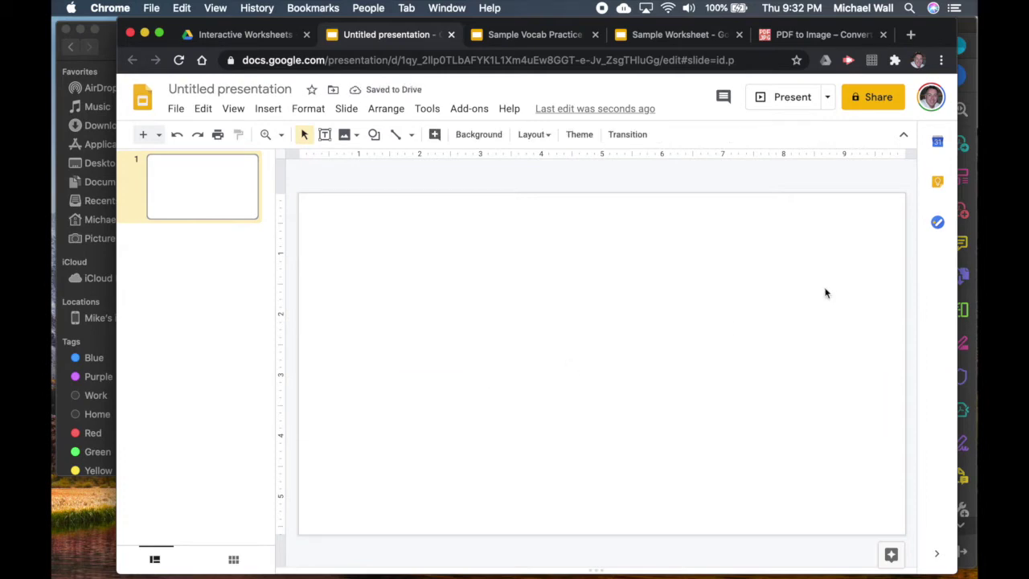
Set the presentation's page size to a custom 8.5 x 11 inches to match the worksheet PDF
left_click(973, 33)
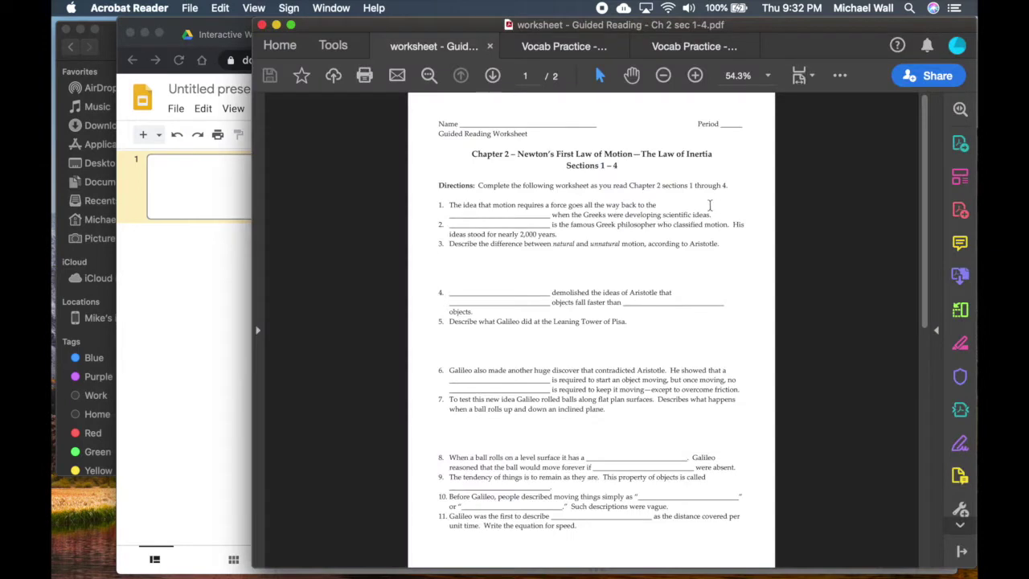
left_click(170, 307)
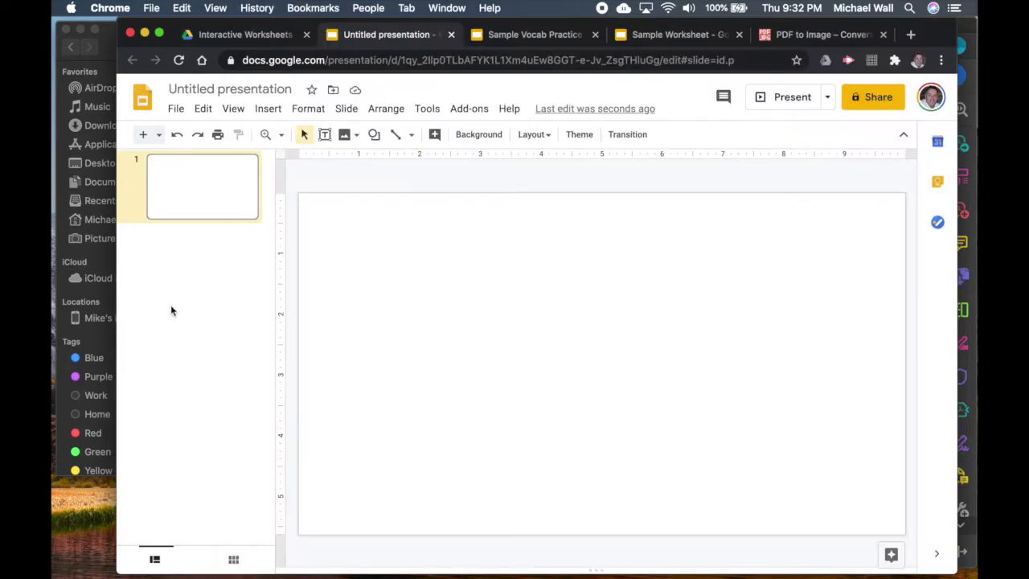
left_click(176, 110)
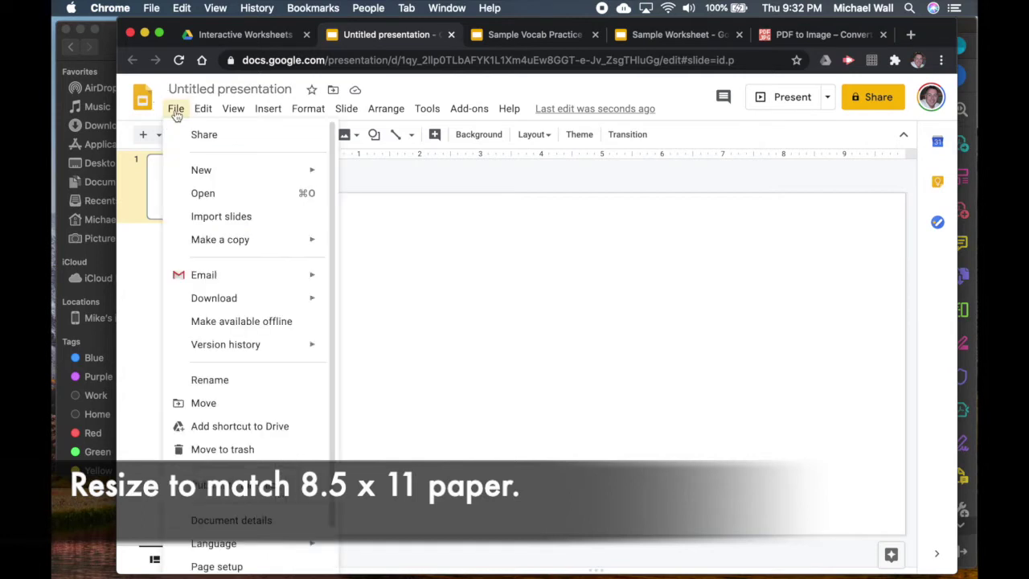
left_click(222, 566)
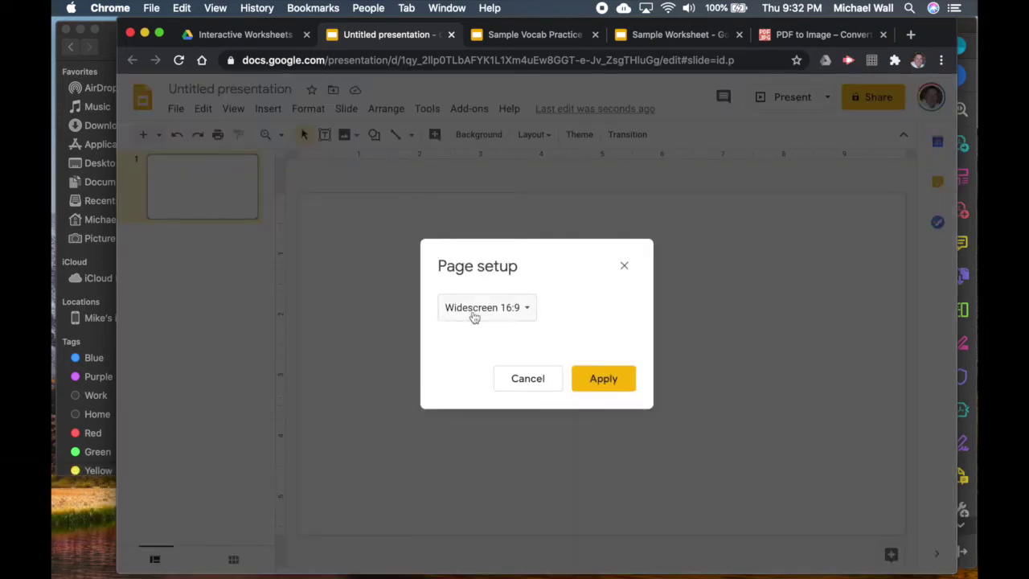
left_click(520, 313)
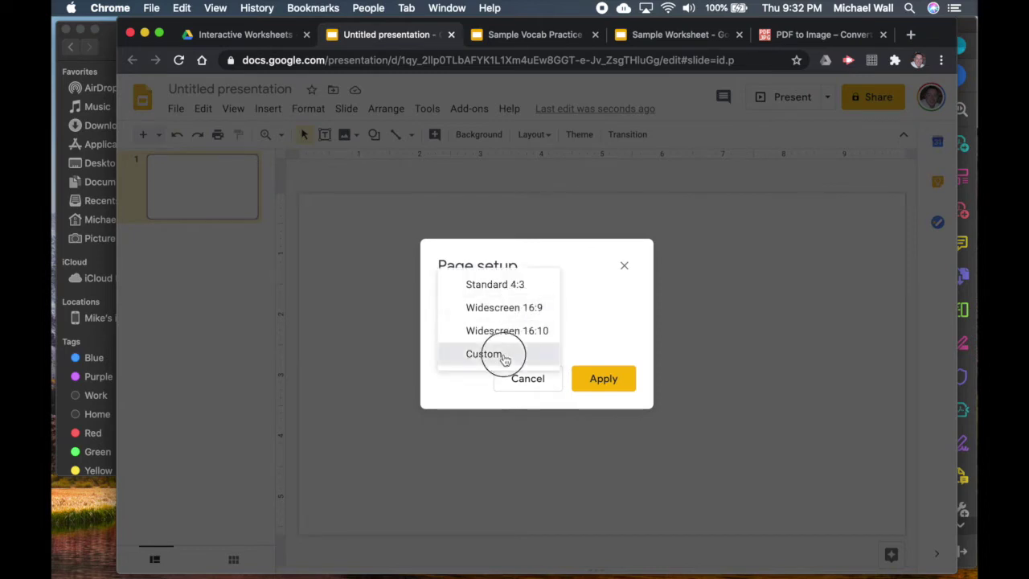
left_click(484, 354)
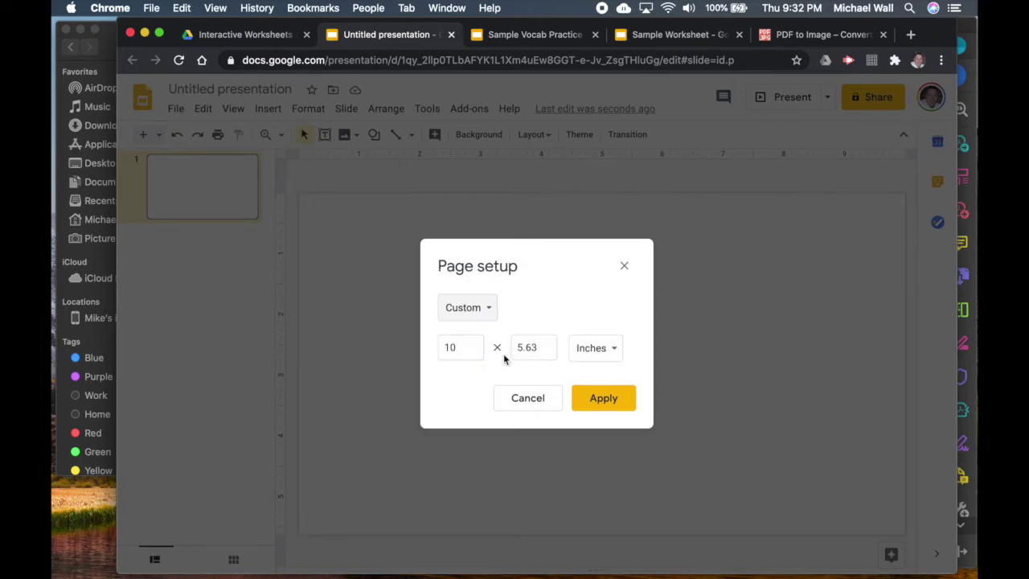
left_click(473, 346)
key("BackSpace")
key("BackSpace")
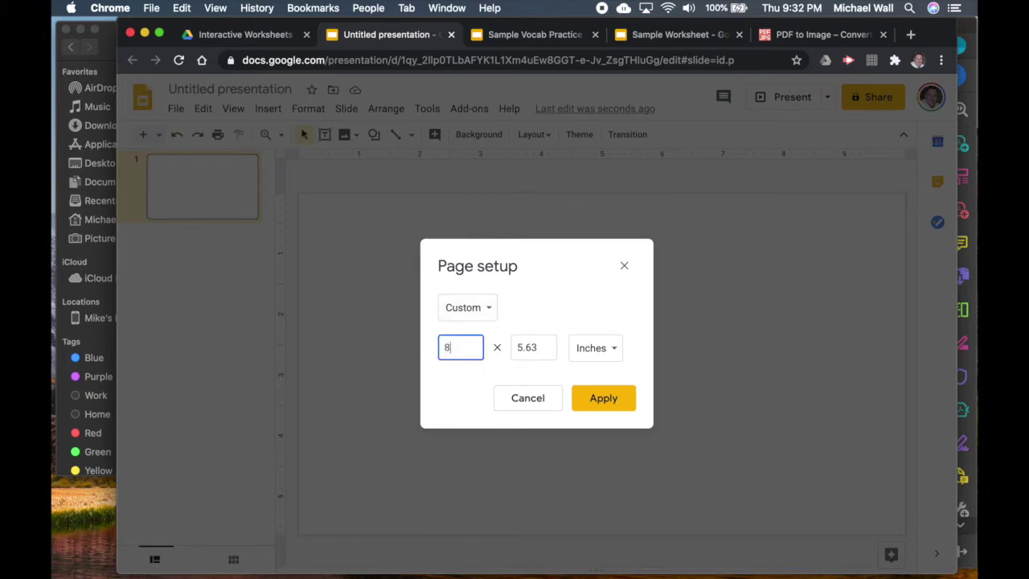
key("Tab")
type("11")
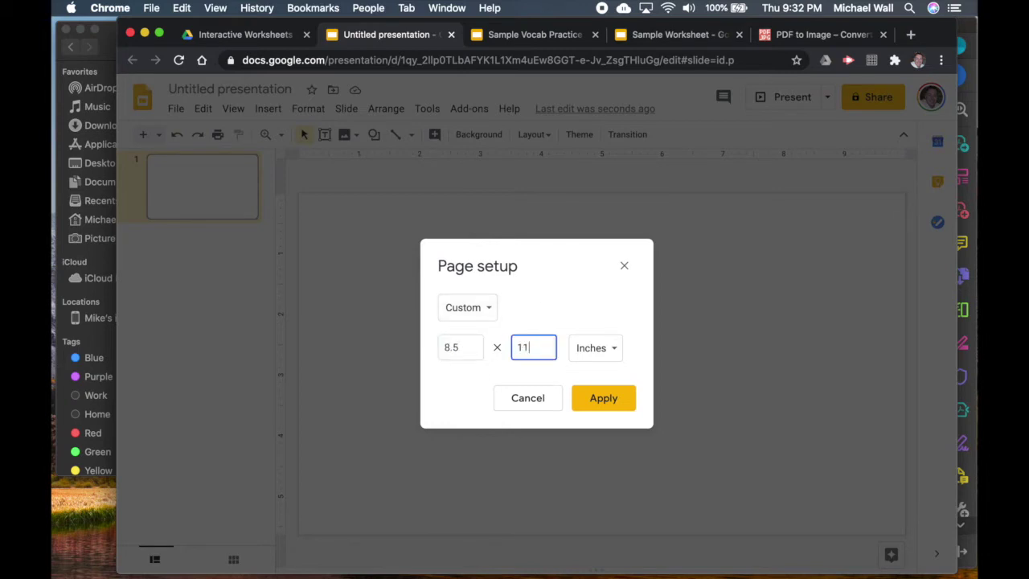
key("Return")
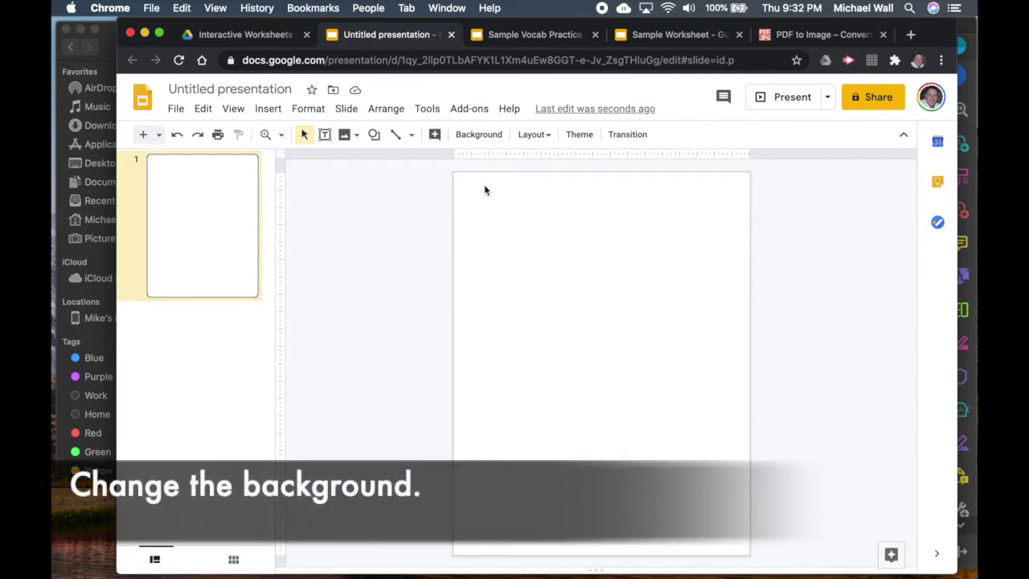
Set the slide background to the image file "2-worksheet - Guided Reading - Ch 2 sec 1-4-1.jpg"
left_click(480, 134)
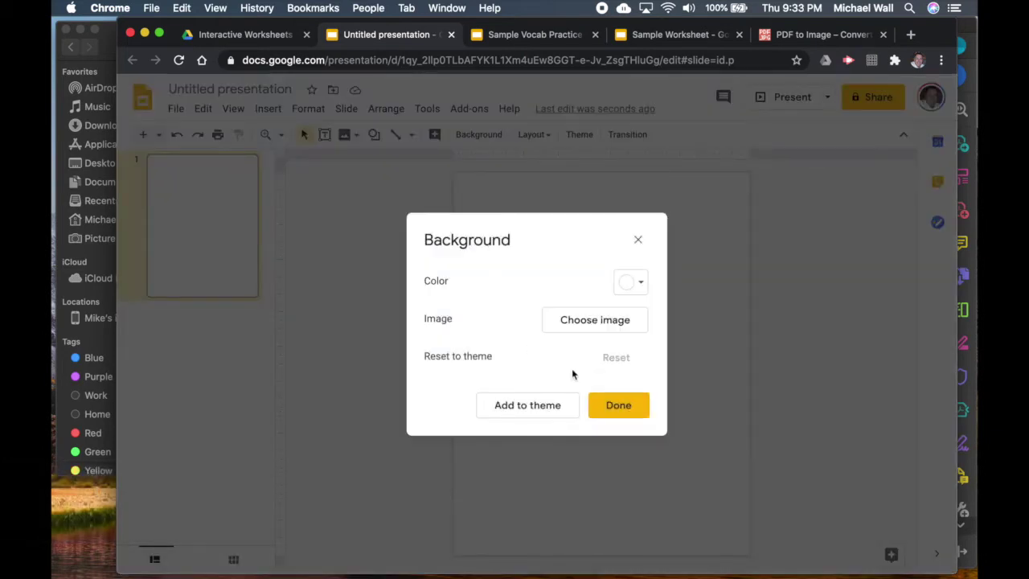
left_click(595, 319)
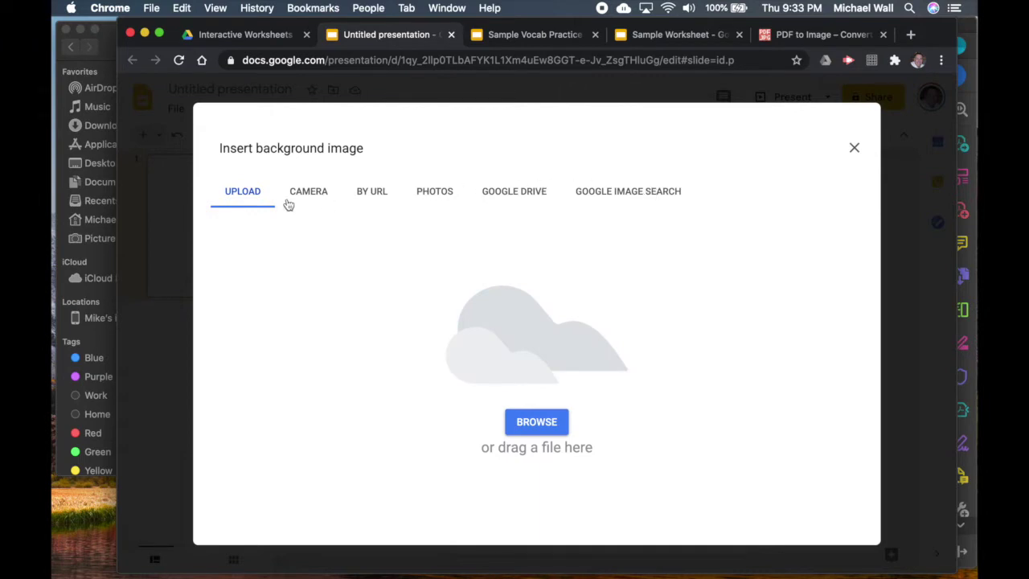
left_click(109, 42)
left_click_drag(241, 103, 736, 295)
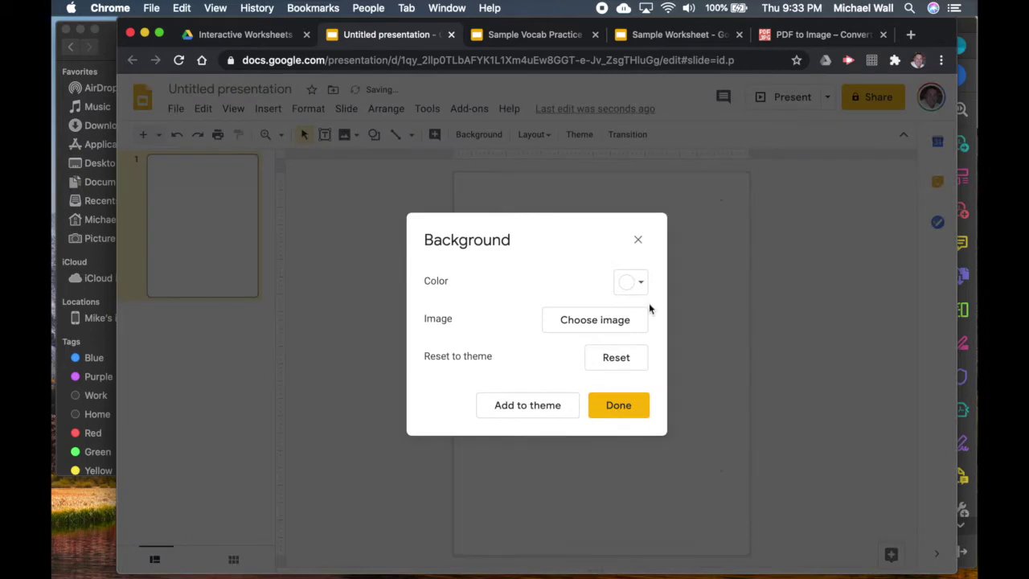
left_click(618, 406)
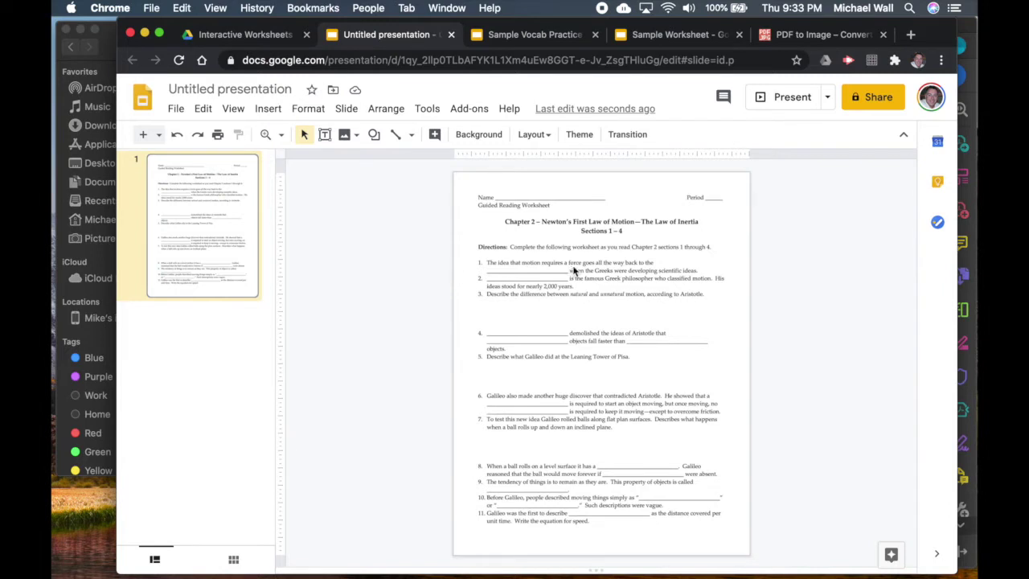
Magnify the worksheet slide and examine the Name line and heading at the start of the page
left_click(266, 136)
left_click(576, 254)
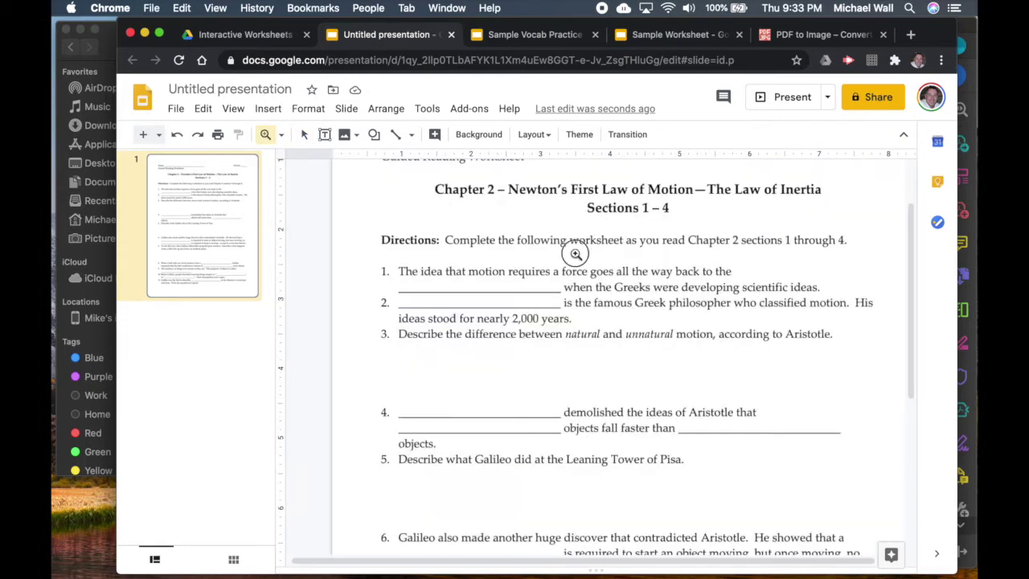
left_click(575, 254)
left_click(576, 254, "shift")
left_click(575, 254, "shift")
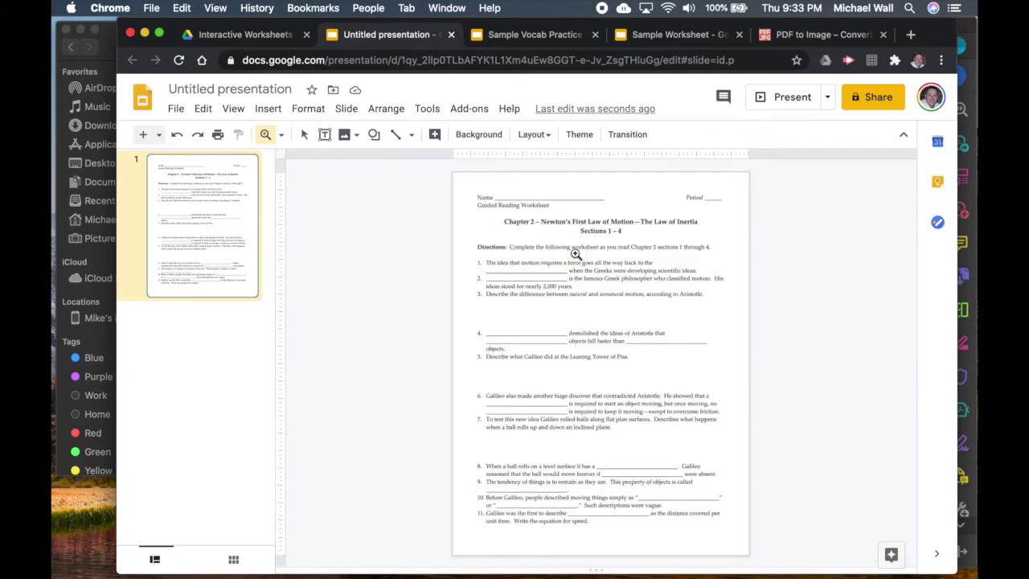
left_click(601, 254)
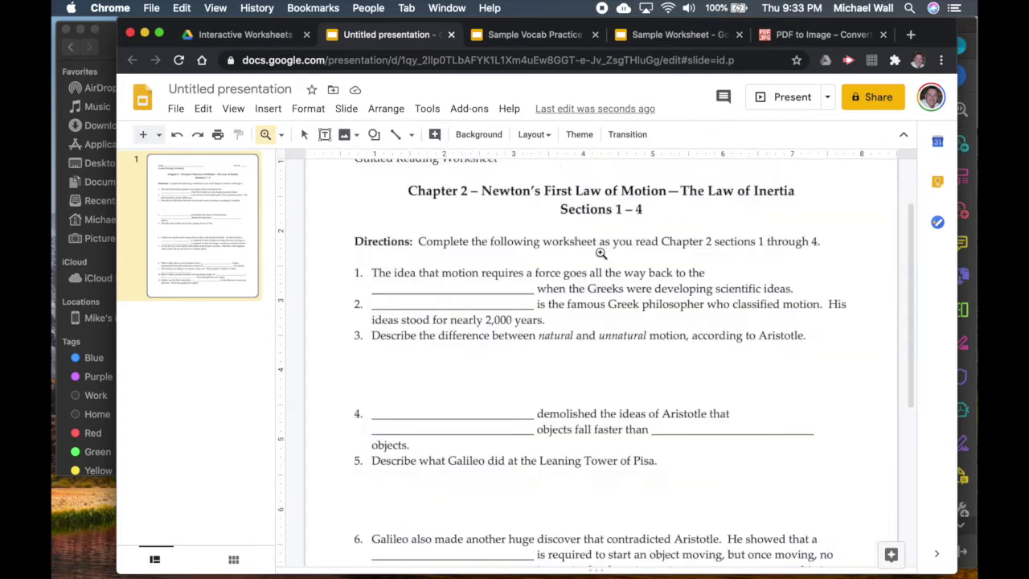
left_click(600, 254, "shift")
scroll(602, 254, "up", 1)
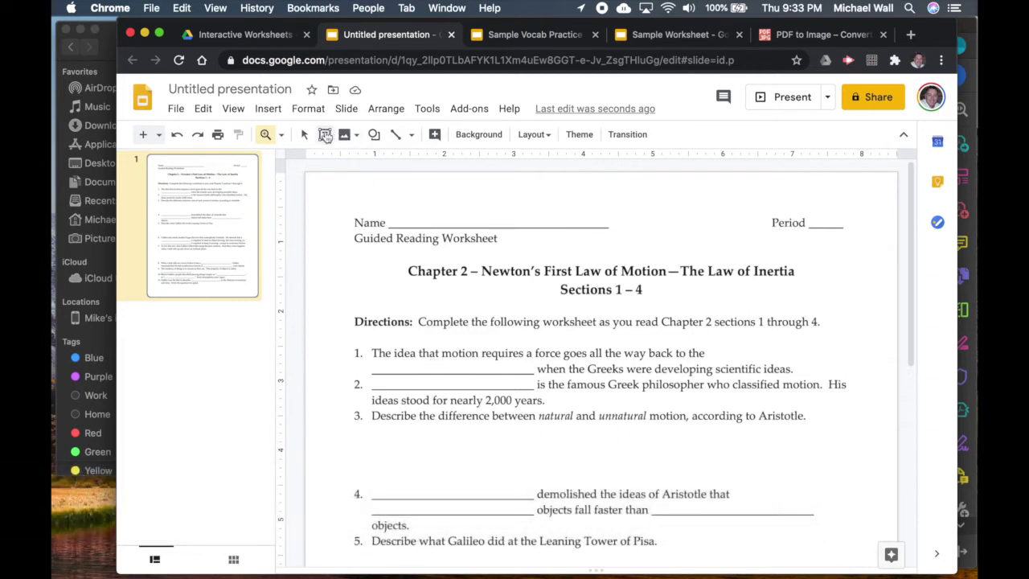
Draw a text box about 3 inches wide over the worksheet's Name blank and enter "Type Name Here" in it
left_click(324, 134)
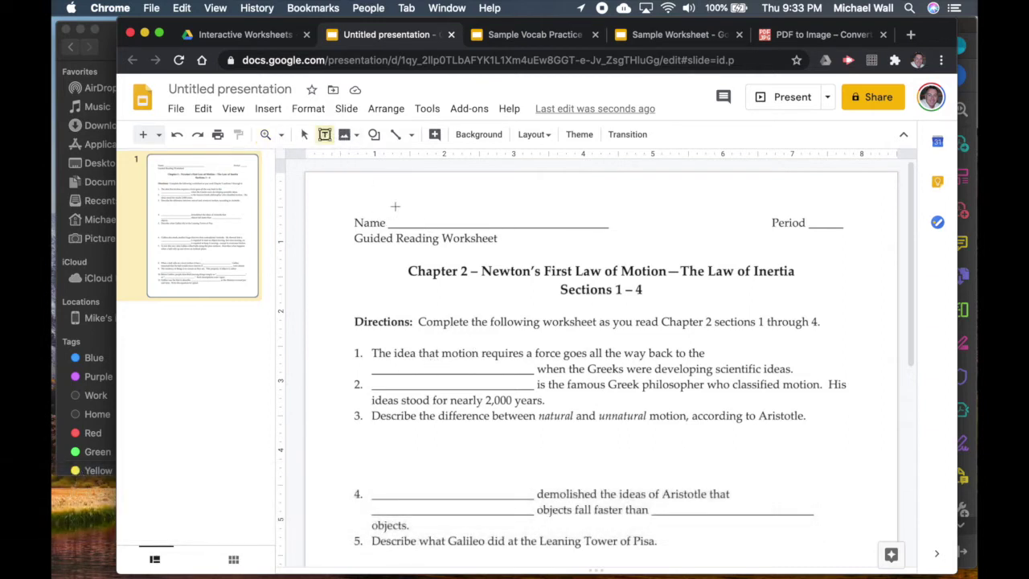
left_click_drag(391, 207, 606, 227)
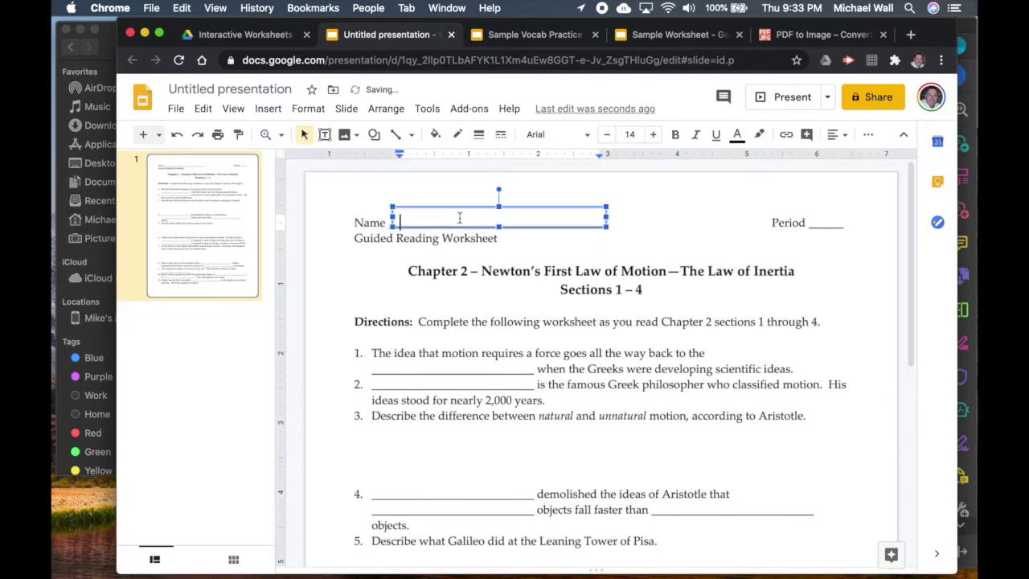
type("Type in")
key("BackSpace")
key("BackSpace")
type("me Here")
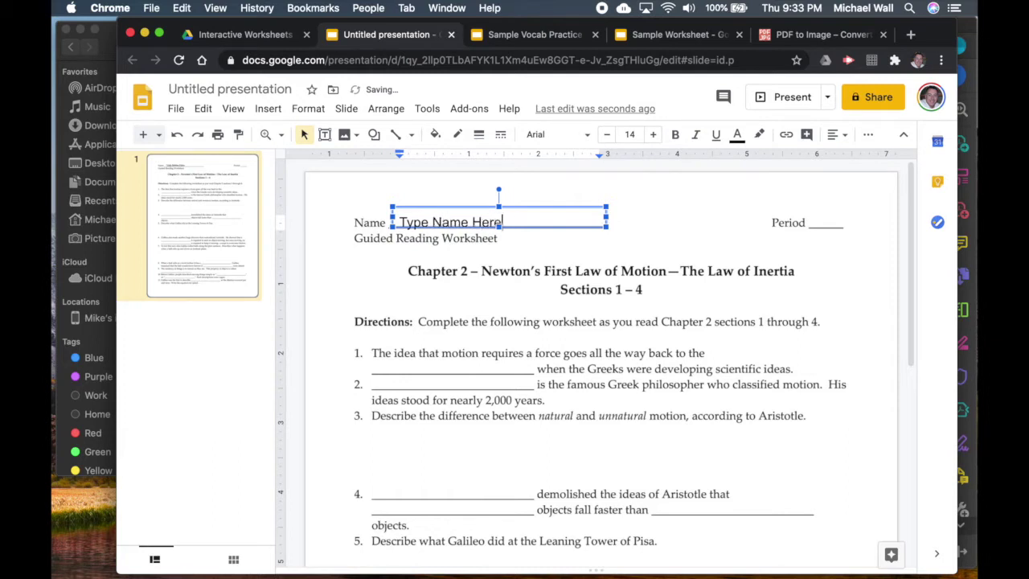
left_click(466, 251)
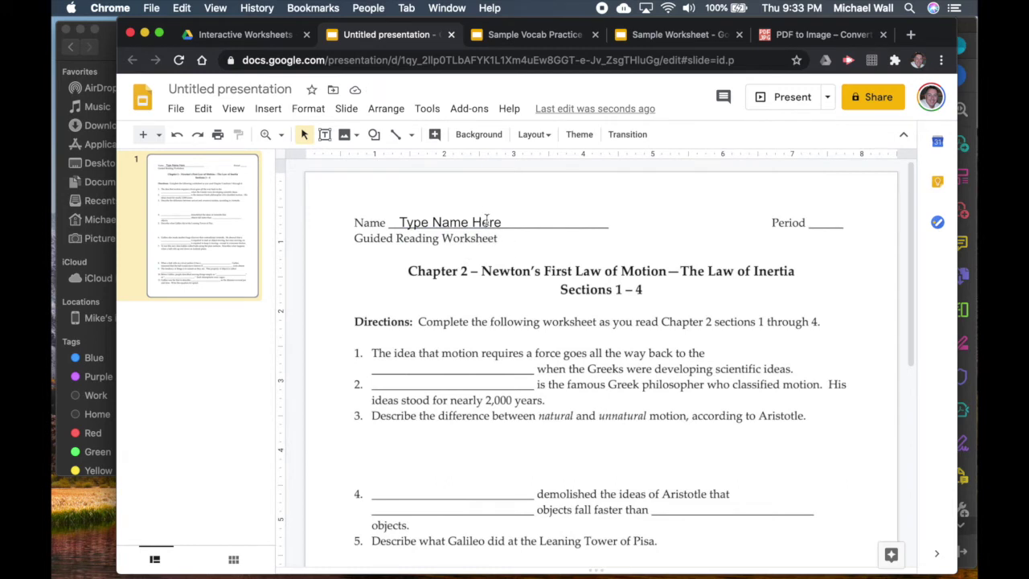
Set the top and bottom padding of the "Type Name Here" text box to 0 inches
left_click(489, 221)
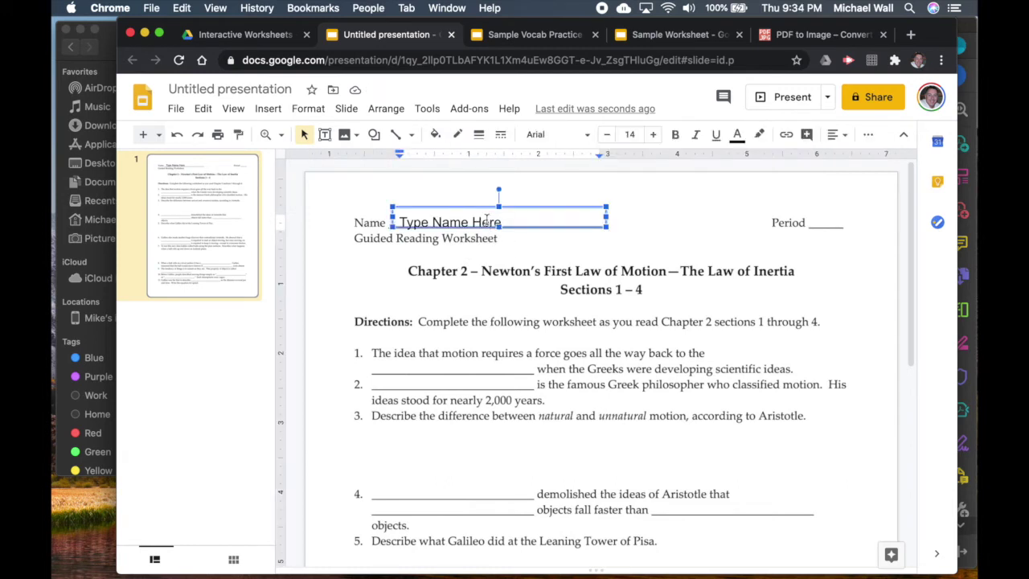
right_click(544, 211)
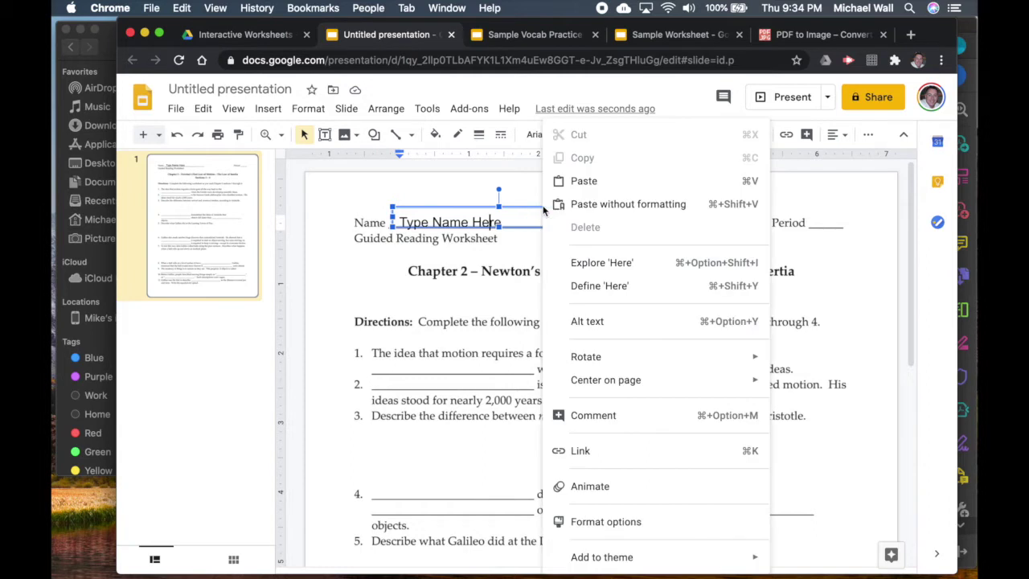
left_click(611, 524)
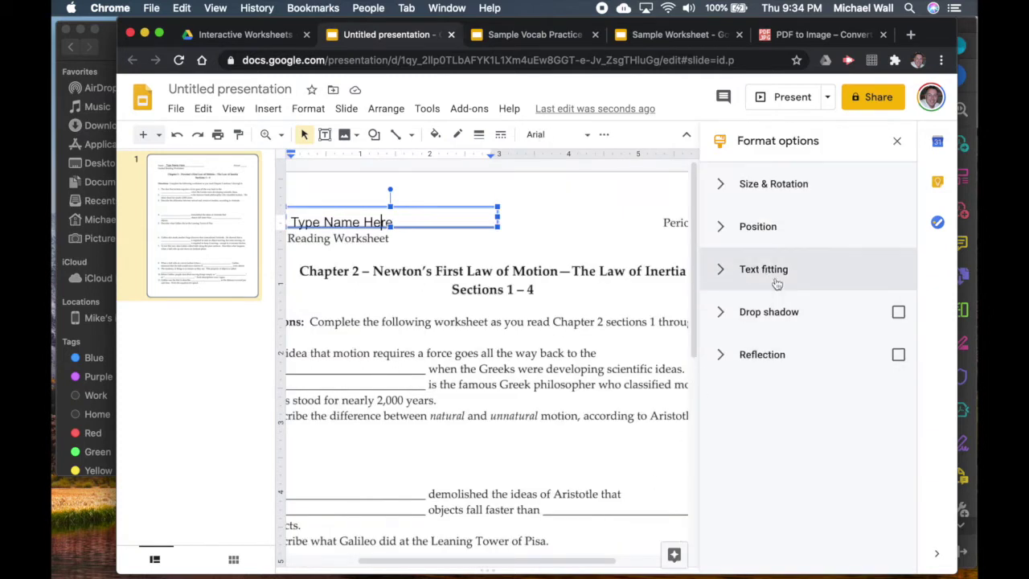
left_click(720, 272)
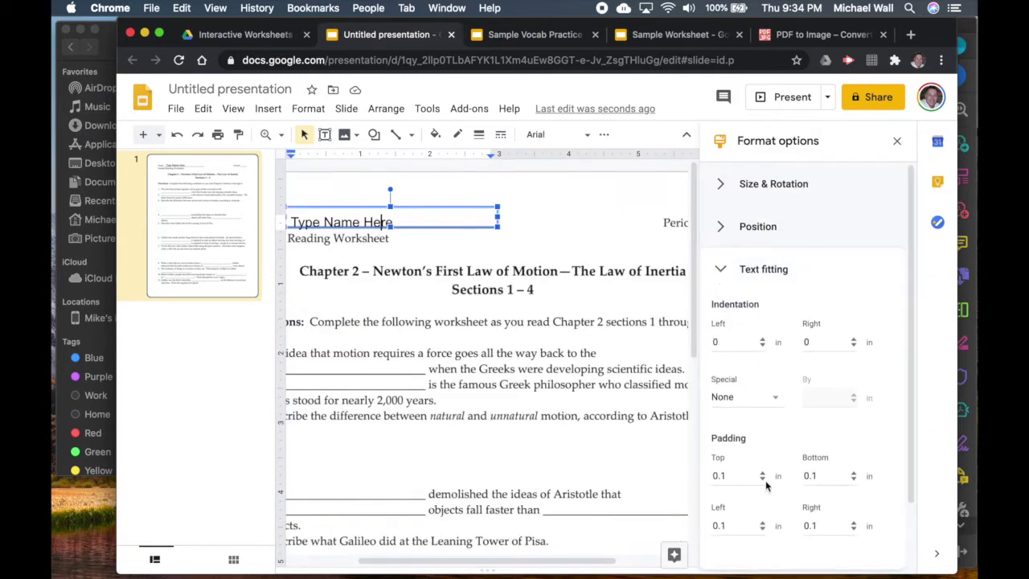
left_click(854, 480)
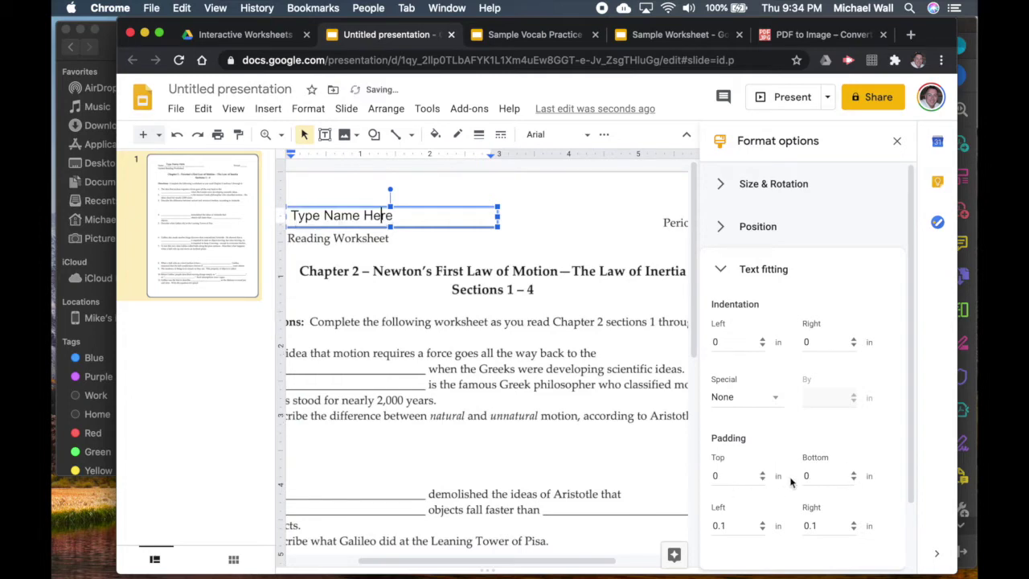
left_click(897, 141)
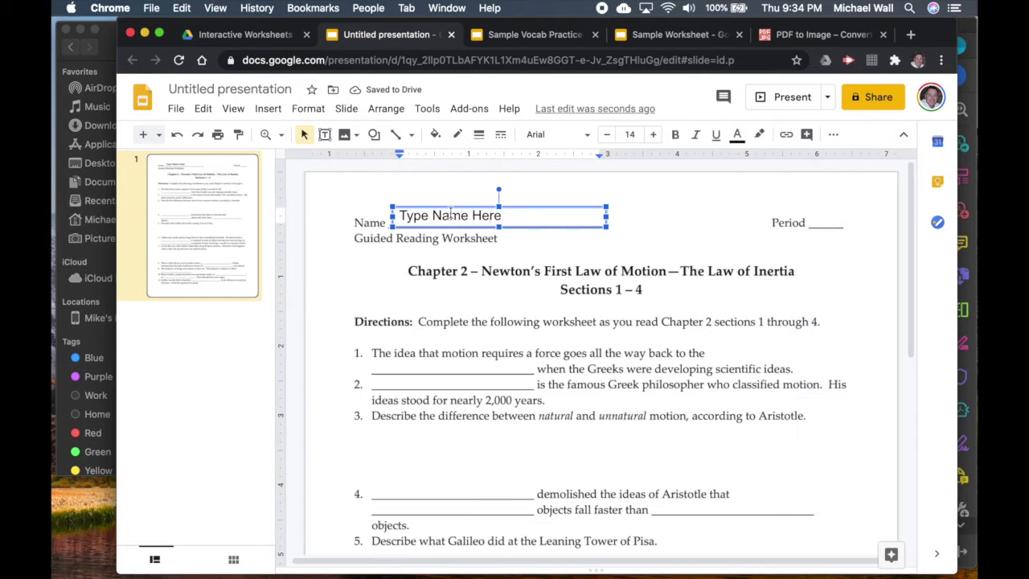
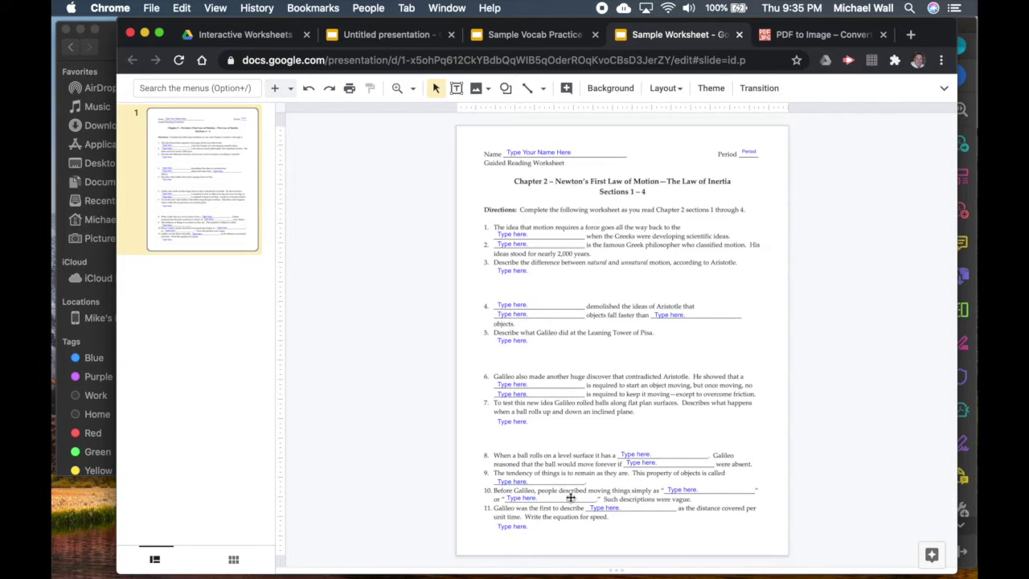
Inspect the "Type here." text box over the question 1 blank on the sample worksheet
left_click(522, 232)
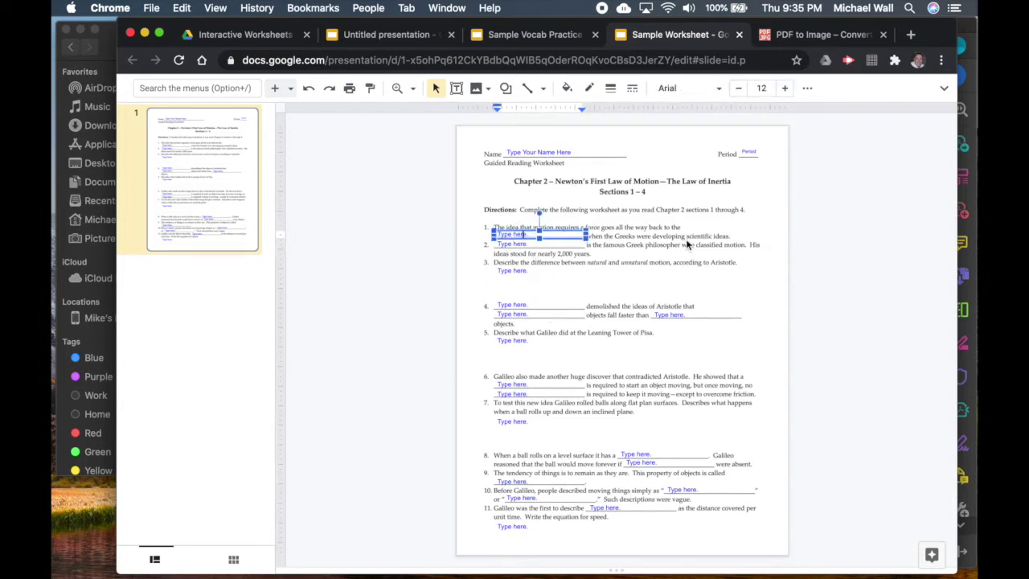
left_click(647, 192)
left_click(626, 192)
left_click(731, 227)
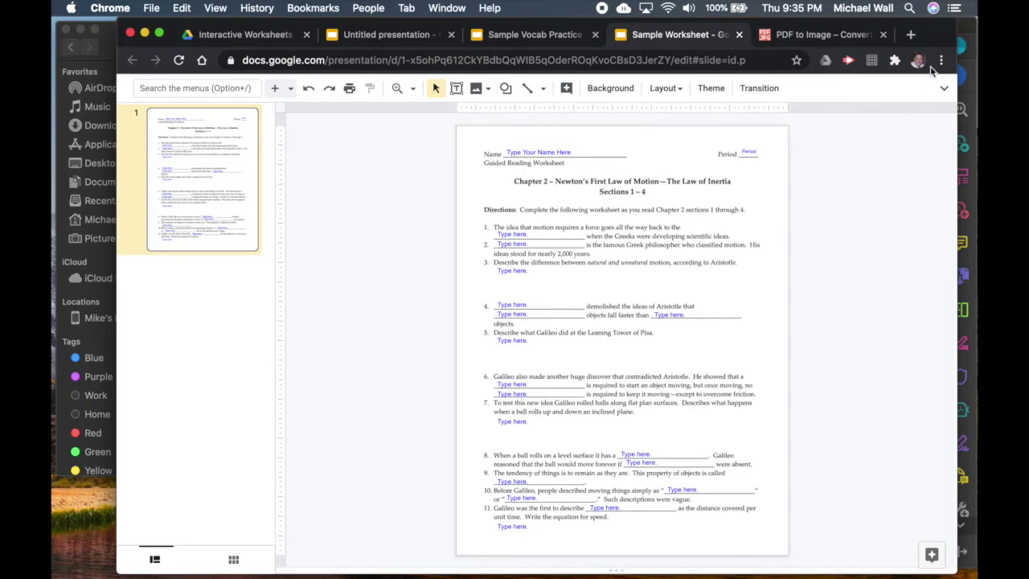
Switch to Acrobat Reader and compare the original Vocab Practice PDF with its blank word bank version
left_click(964, 33)
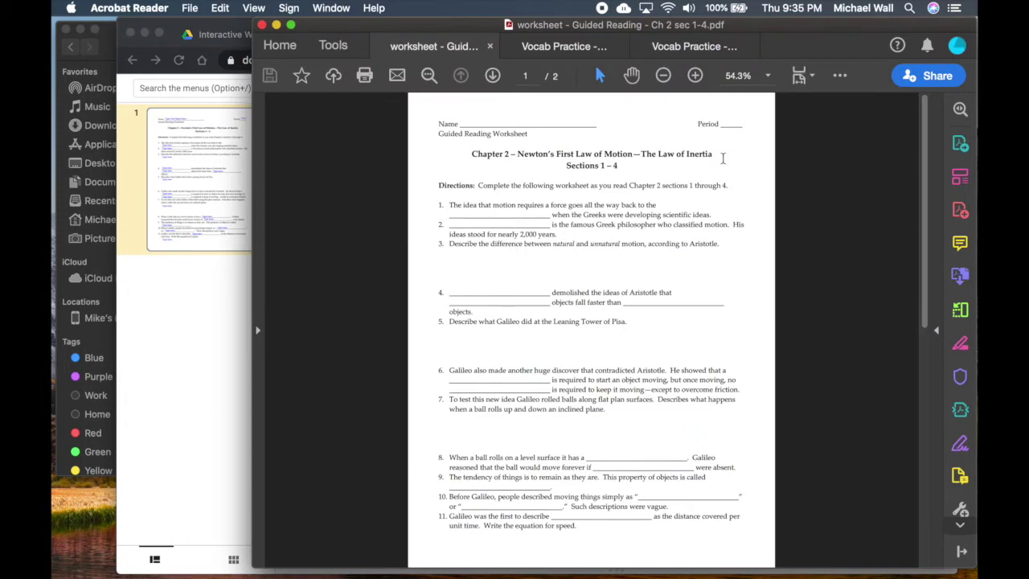
left_click(563, 46)
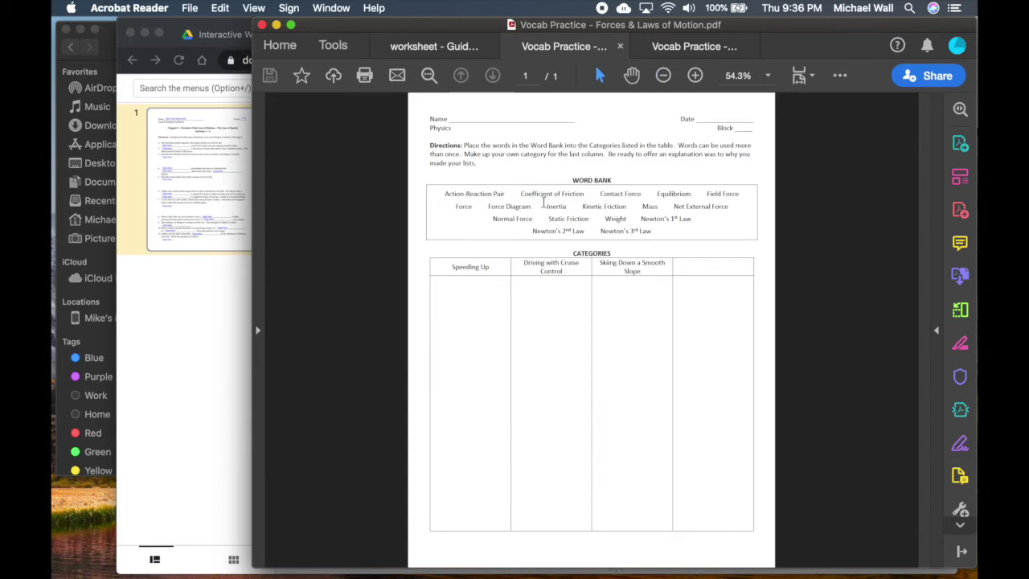
left_click(675, 49)
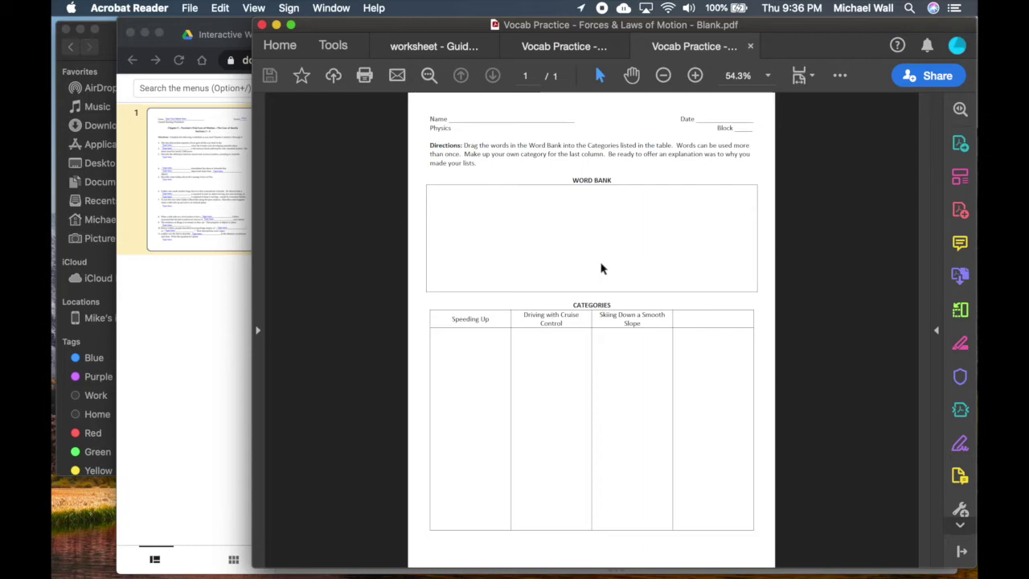
In Chrome, remove the old worksheet from the pdftoimage.com queue and upload "3-Vocab Practice - Forces & Laws of Motion - Blank" for JPG conversion
left_click(198, 301)
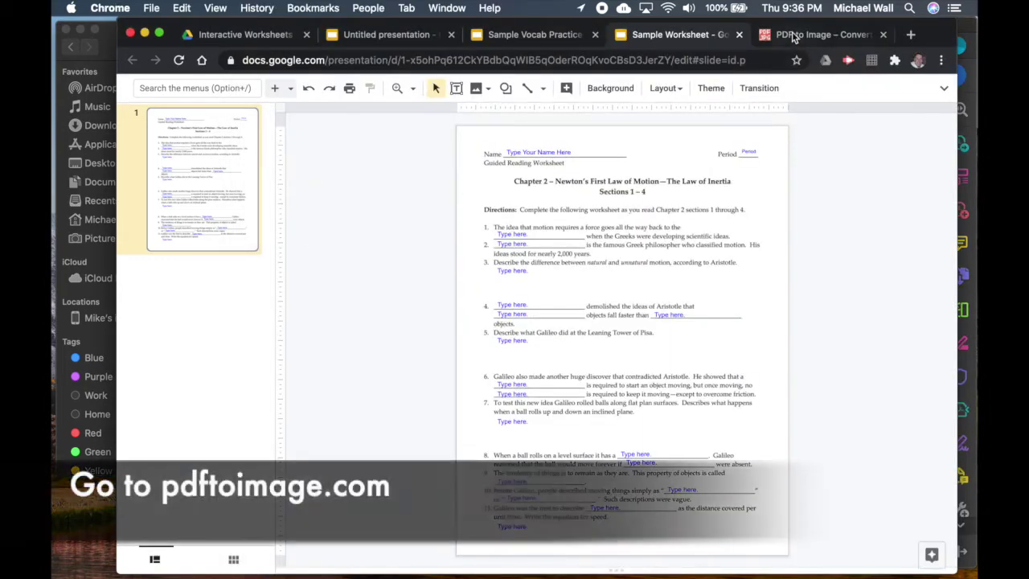
left_click(793, 38)
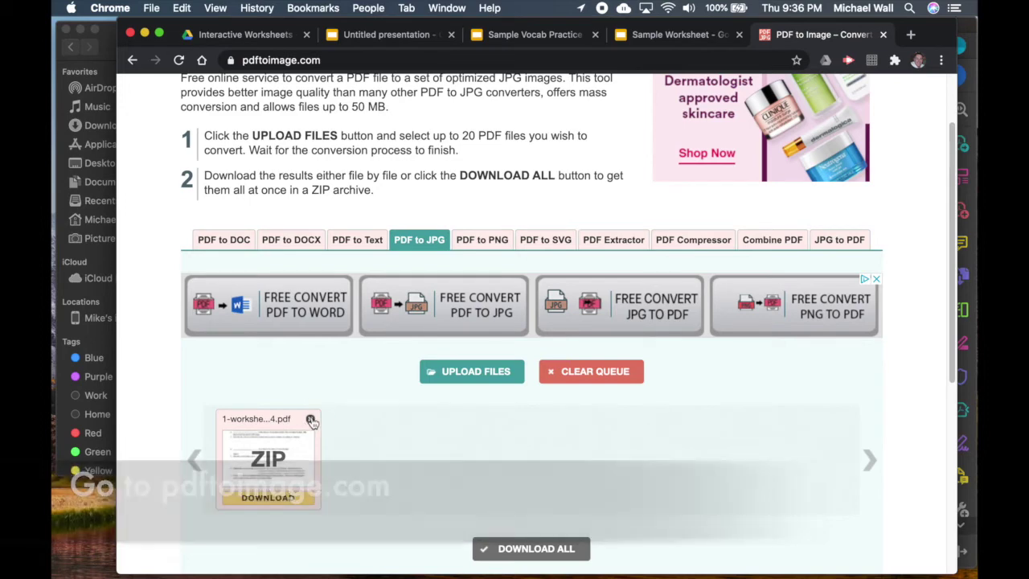
left_click(311, 420)
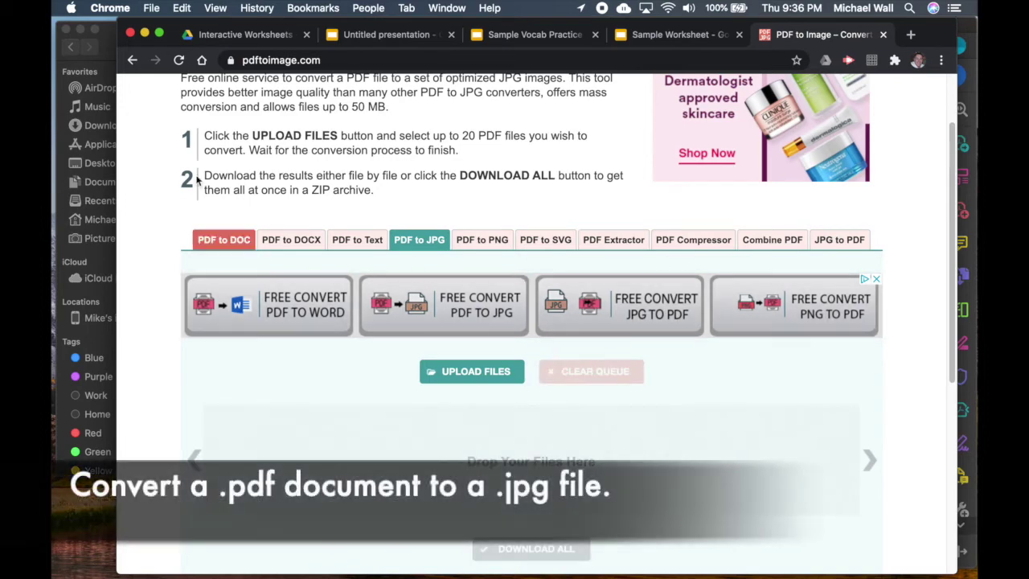
left_click(111, 46)
left_click_drag(233, 116, 711, 459)
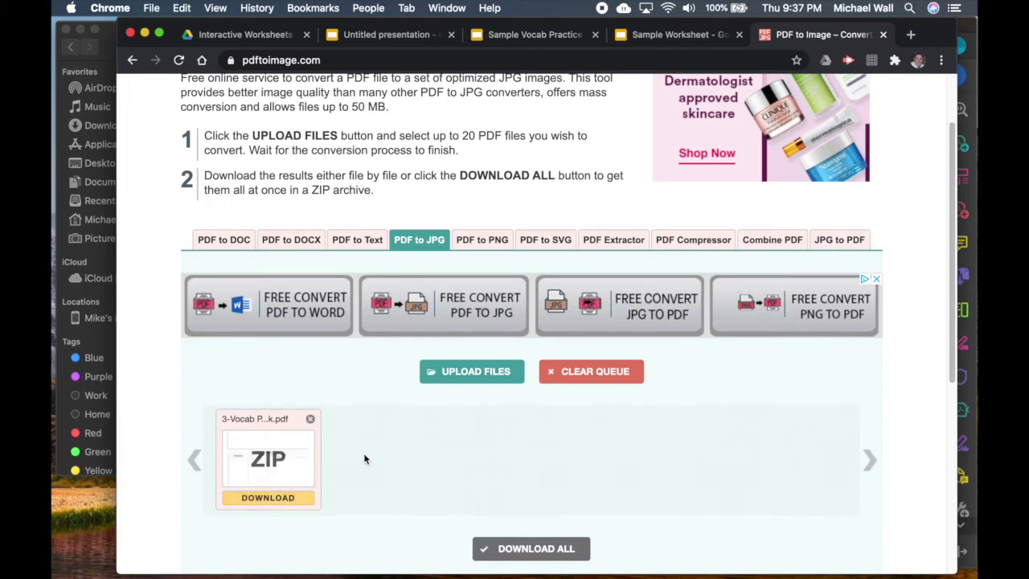
Create a new Google Slides presentation in the Interactive Worksheets Drive folder and dismiss the theme choices
left_click(259, 37)
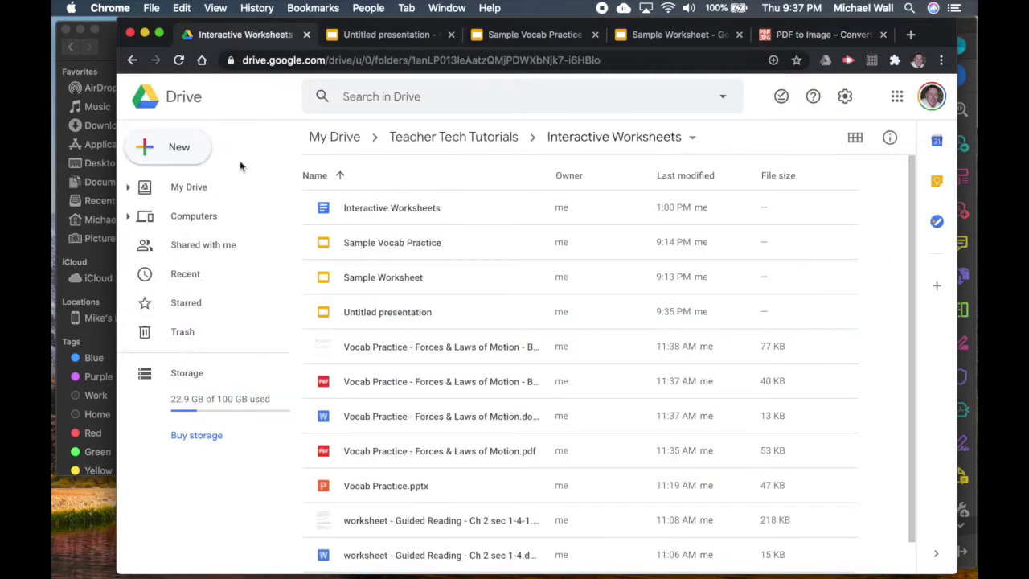
left_click(180, 145)
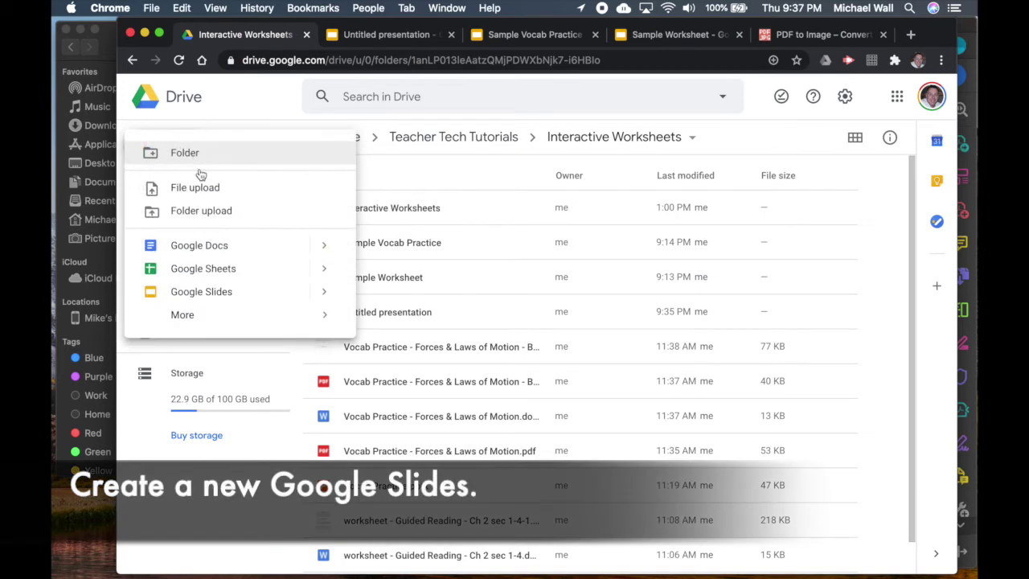
left_click(224, 292)
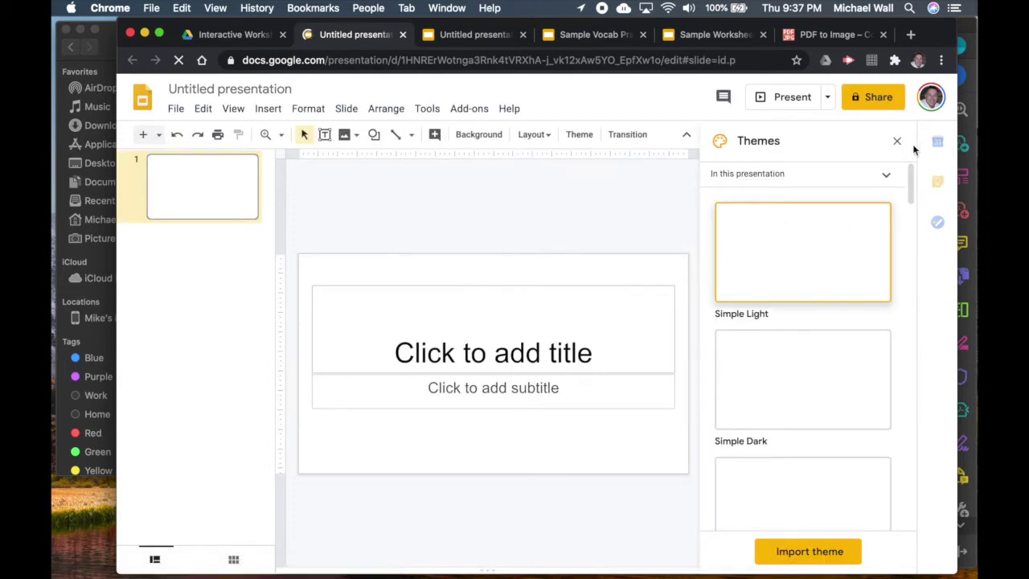
left_click(897, 141)
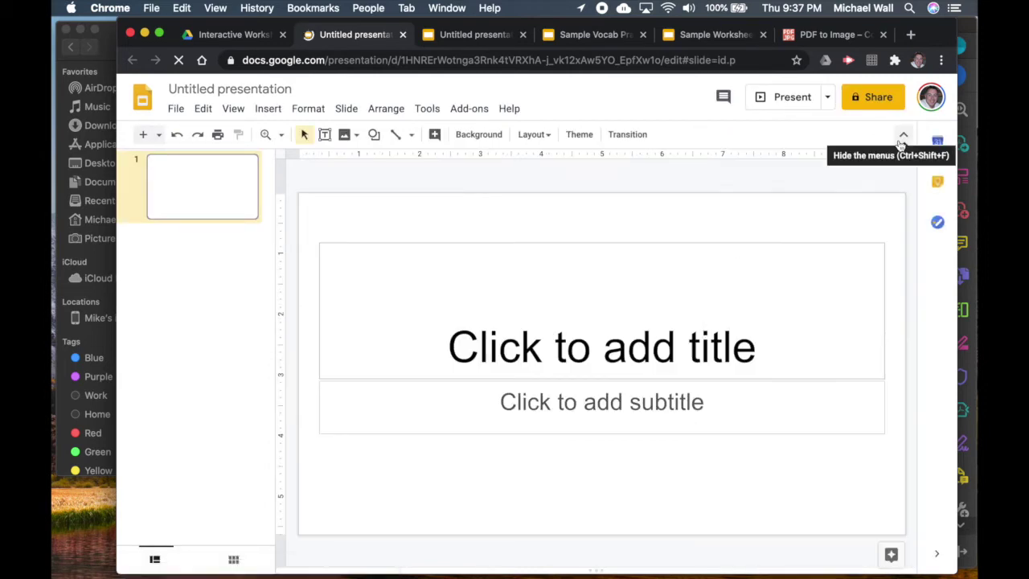
Delete the title and subtitle placeholders from the new presentation's first slide
left_click(574, 246)
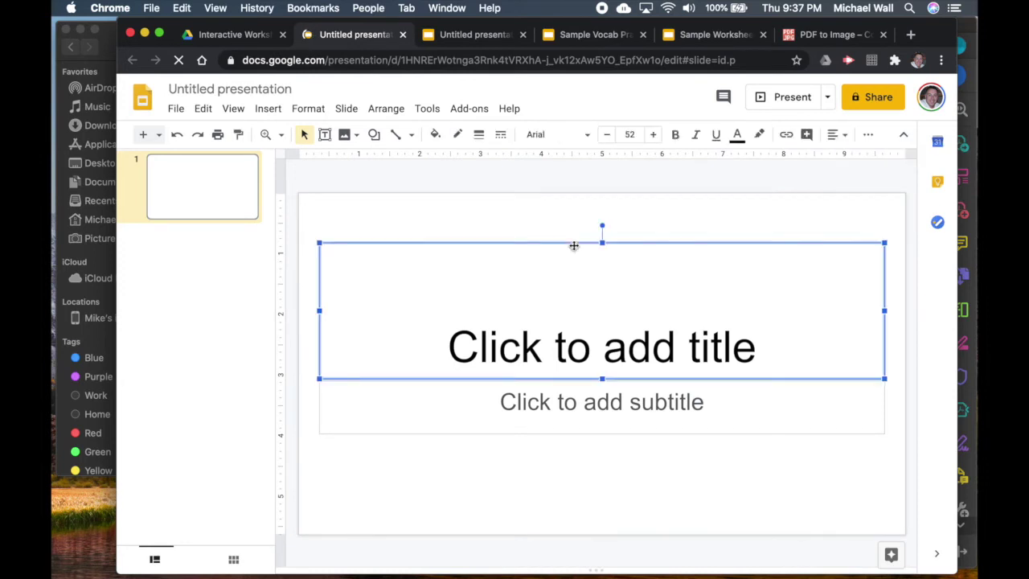
key("BackSpace")
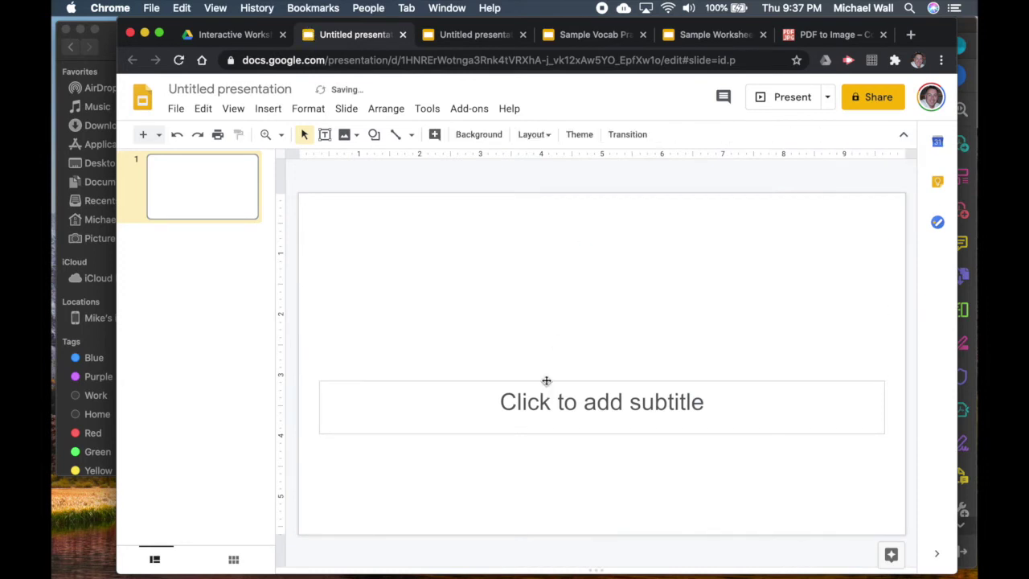
left_click(546, 380)
key("BackSpace")
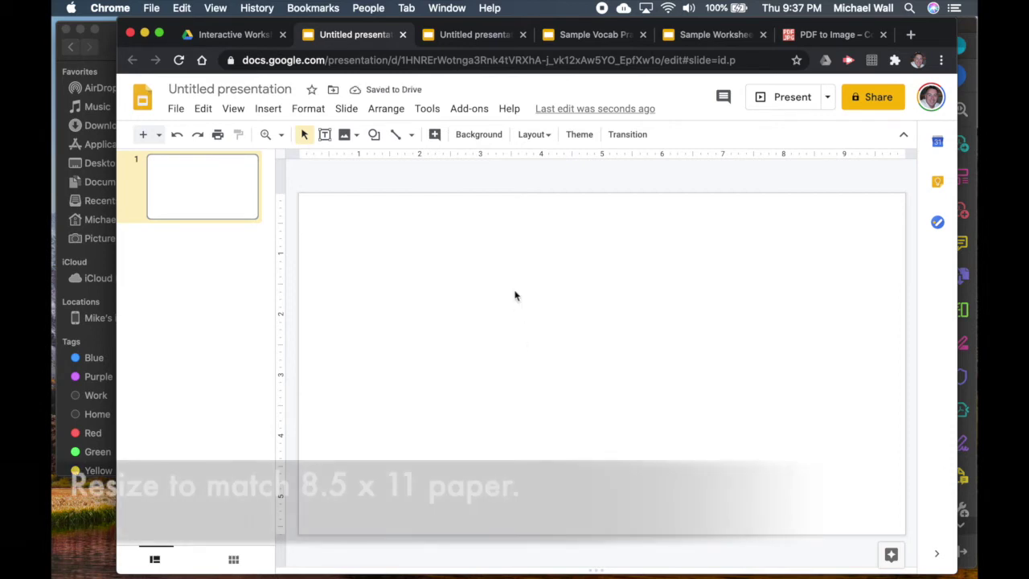
Set the new presentation's page size to a custom 8.5 x 11 inches
left_click(175, 108)
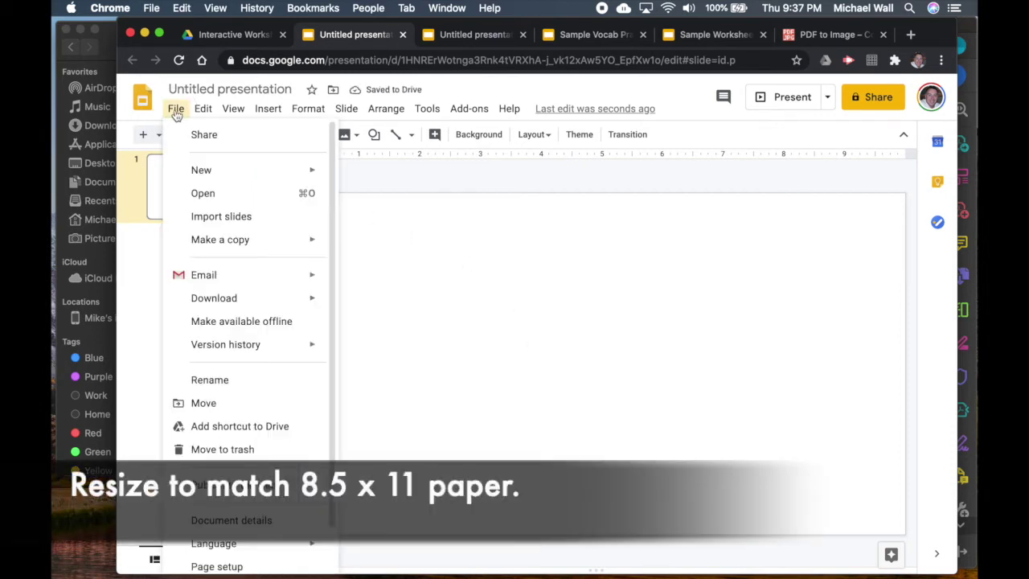
left_click(233, 565)
left_click(527, 308)
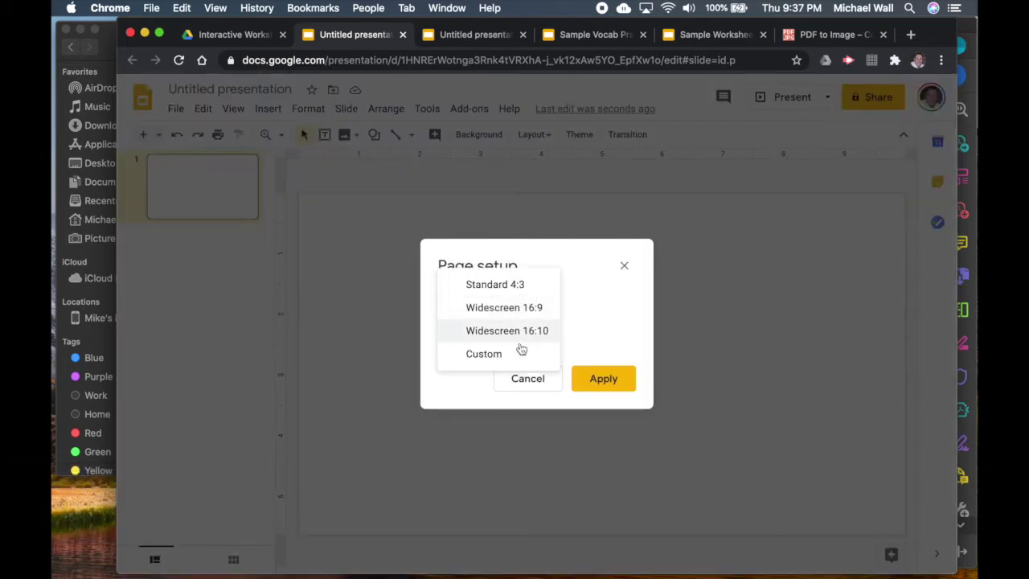
left_click(510, 352)
left_click(469, 348)
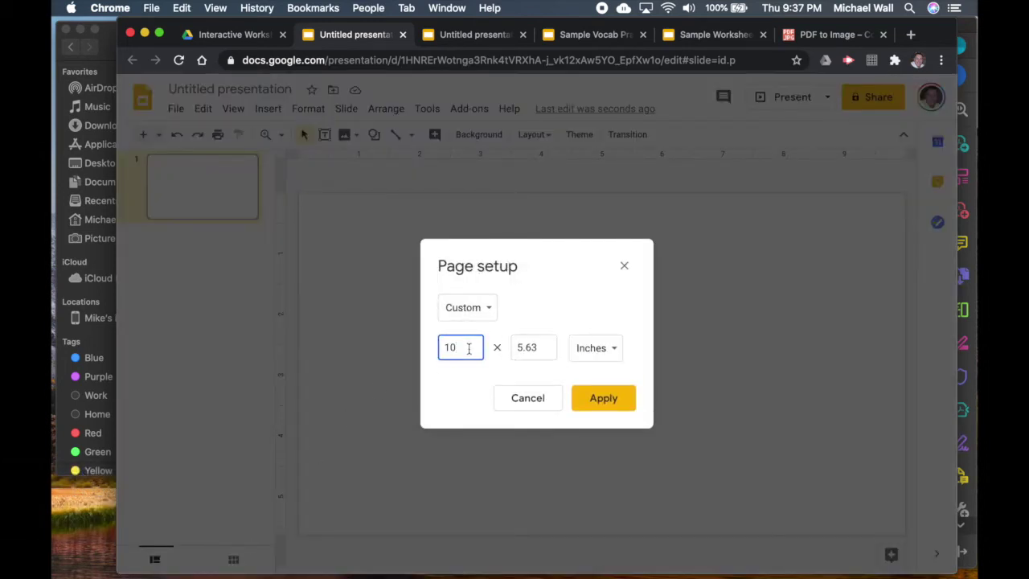
type("8.5")
key("Tab")
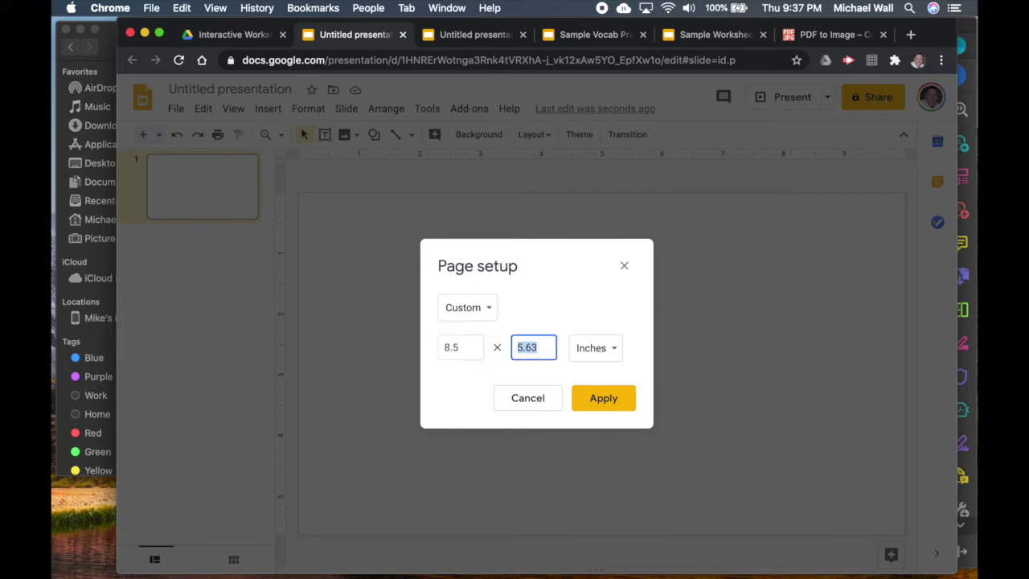
type("11")
key("Tab")
key("Return")
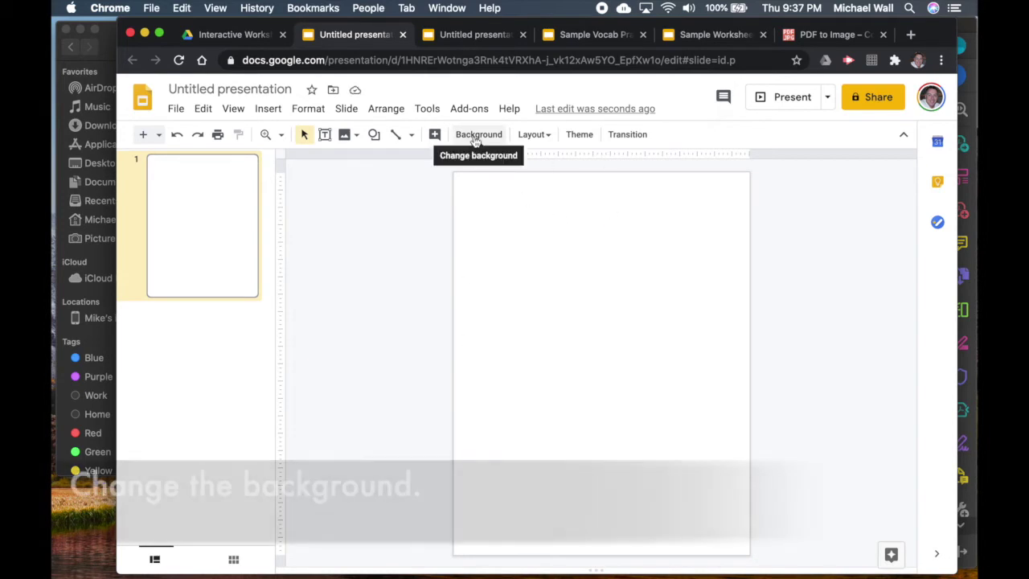
Set the slide background to the image file "4-Vocab Practice - Forces & Laws of Motion - Blank-1.jpg"
left_click(474, 136)
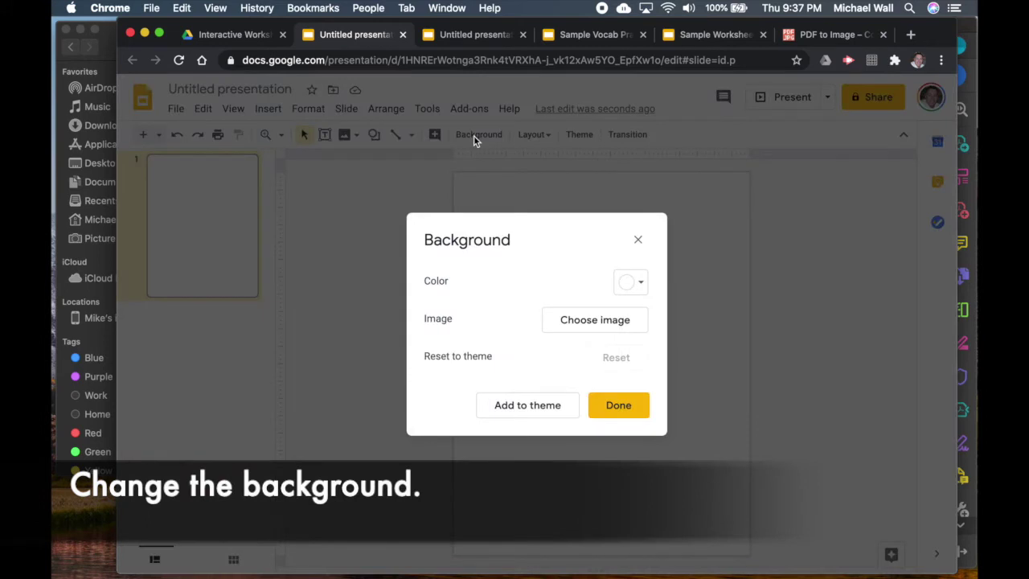
left_click(594, 319)
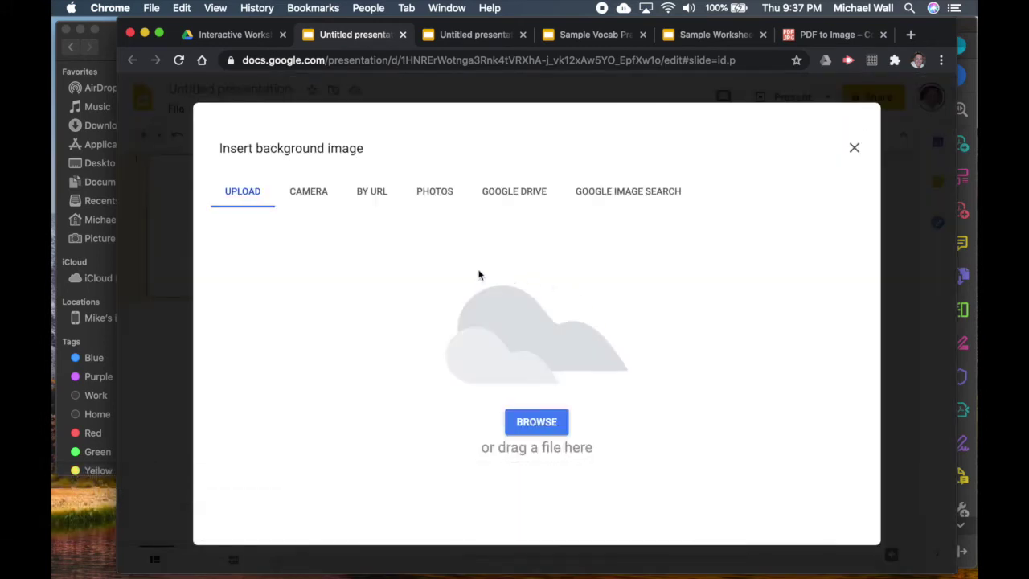
left_click(107, 45)
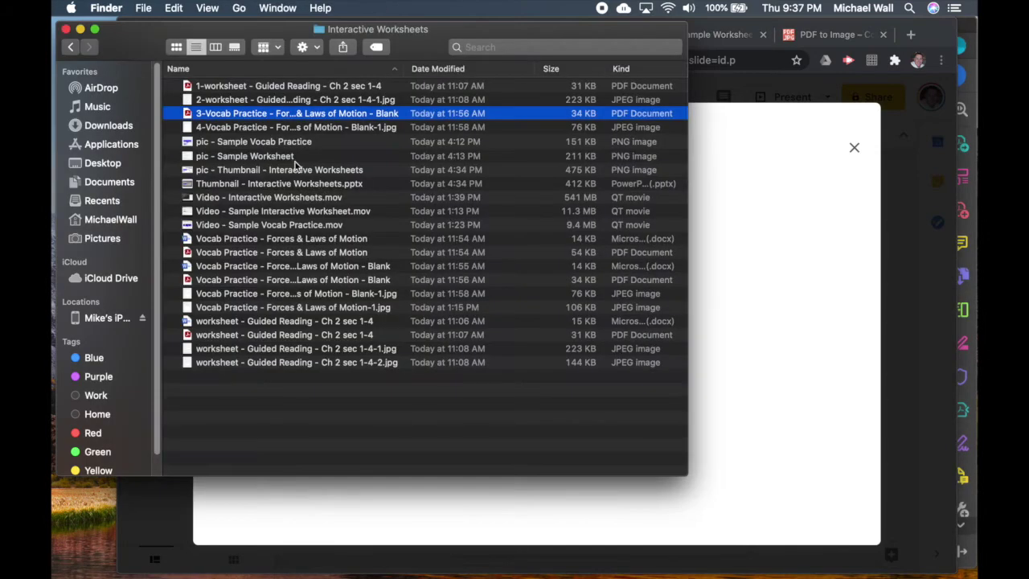
left_click(251, 127)
left_click_drag(250, 129, 733, 303)
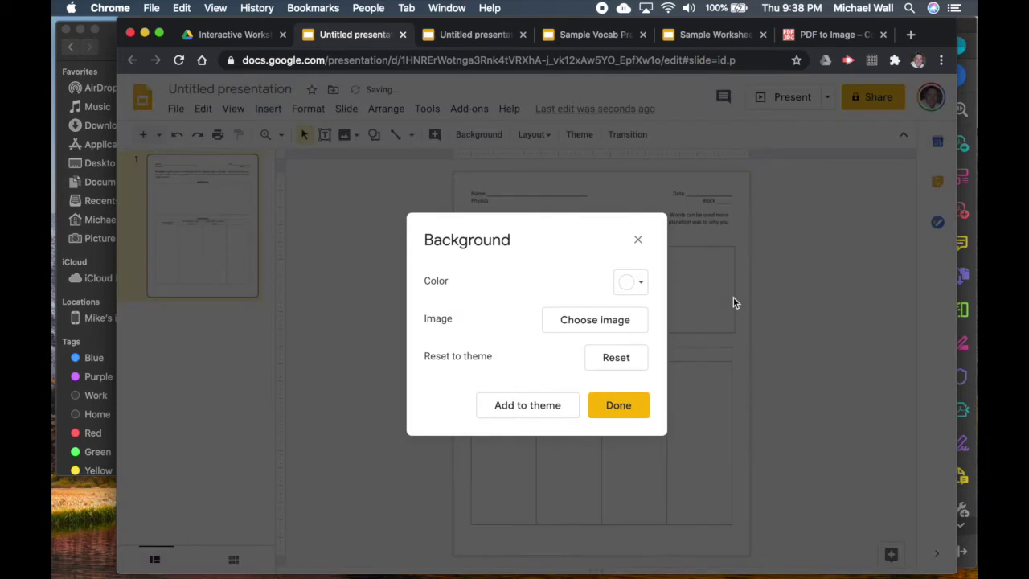
left_click(626, 408)
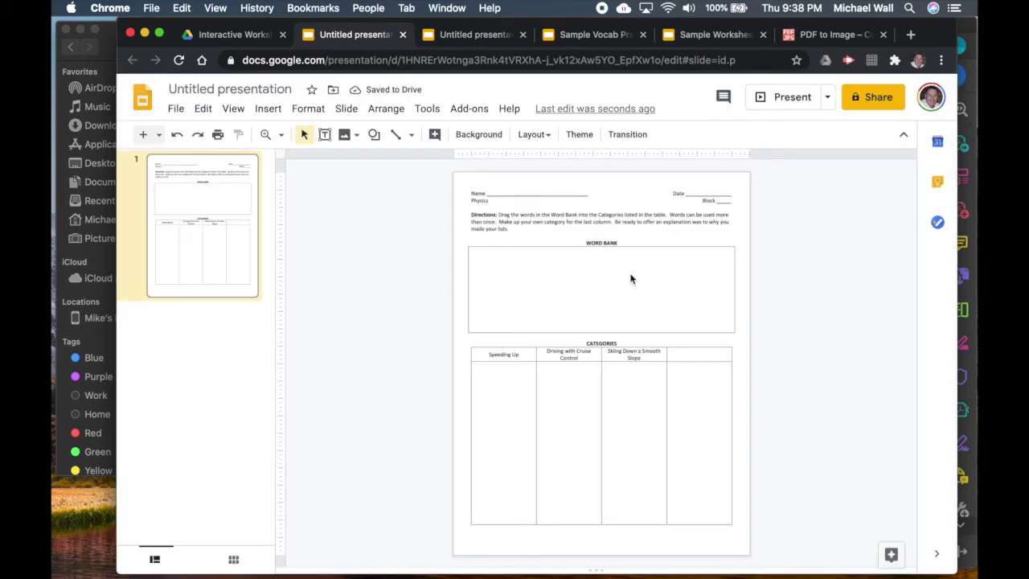
Magnify the vocabulary slide and examine the directions and the empty word bank
left_click(267, 135)
left_click(607, 252)
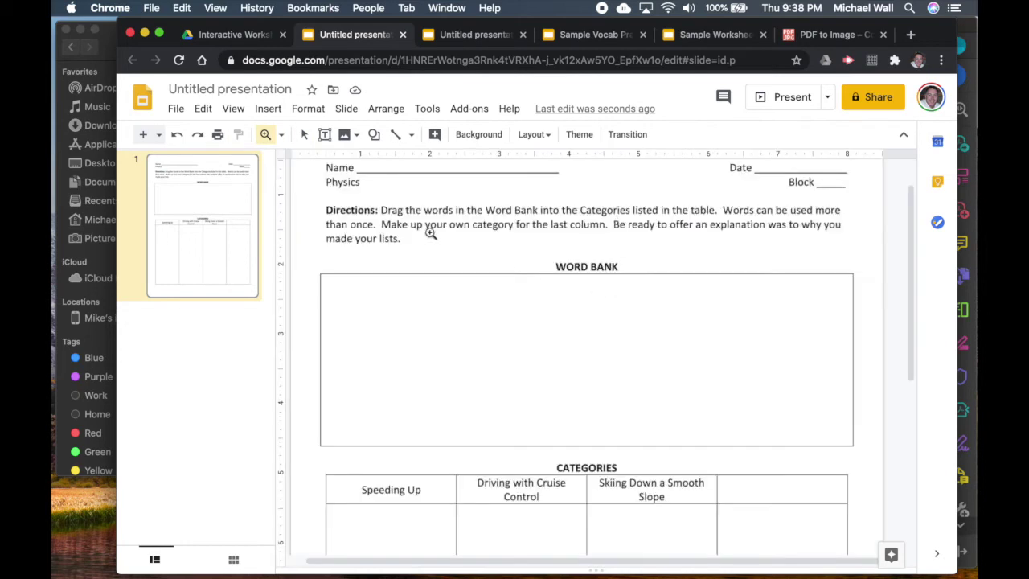
left_click(304, 135)
left_click_drag(499, 205, 578, 259)
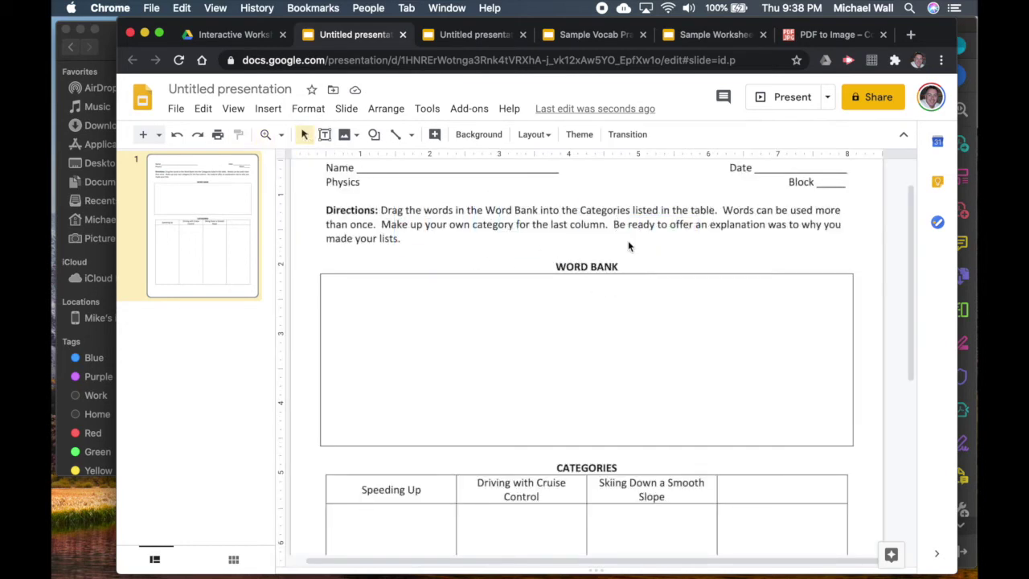
Add a text box over the Name line at the page's upper edge containing the text "Type Your Name"
scroll(675, 303, "up", 2)
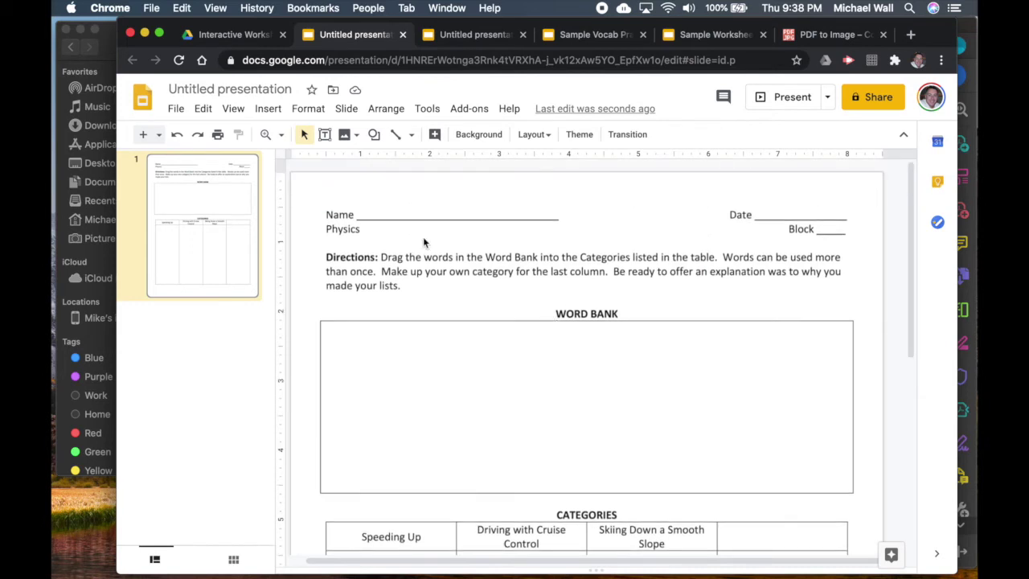
left_click(324, 135)
left_click_drag(355, 203, 550, 222)
type("Type Your Name")
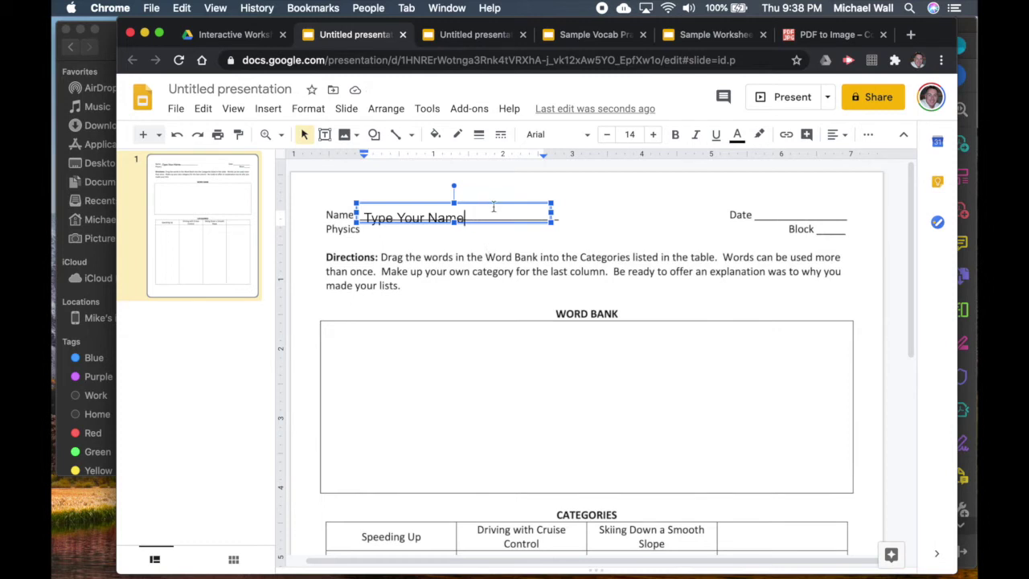
Set the top and bottom padding of the Name line's text box to 0 in
left_click(494, 202)
right_click(494, 205)
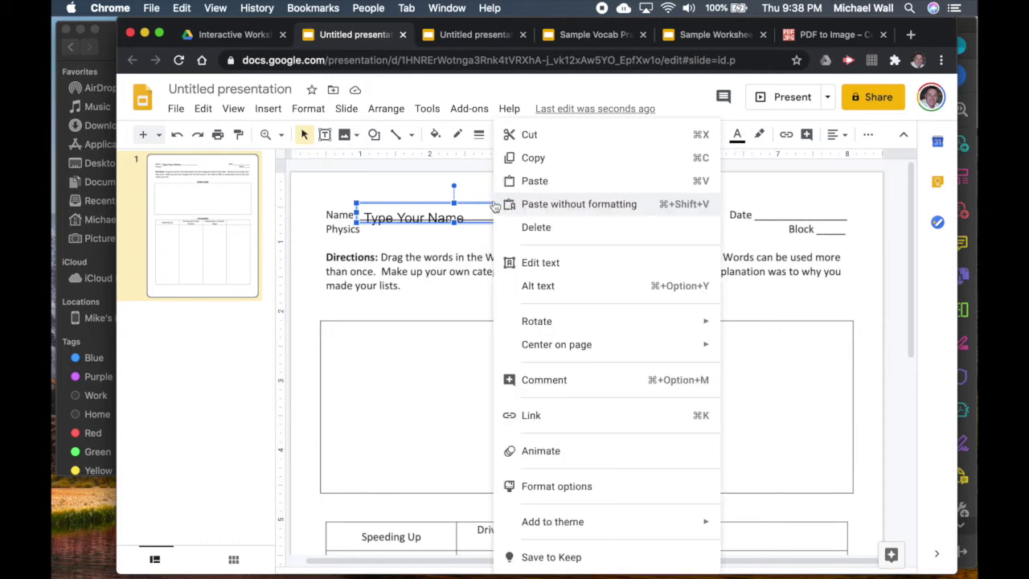
left_click(564, 487)
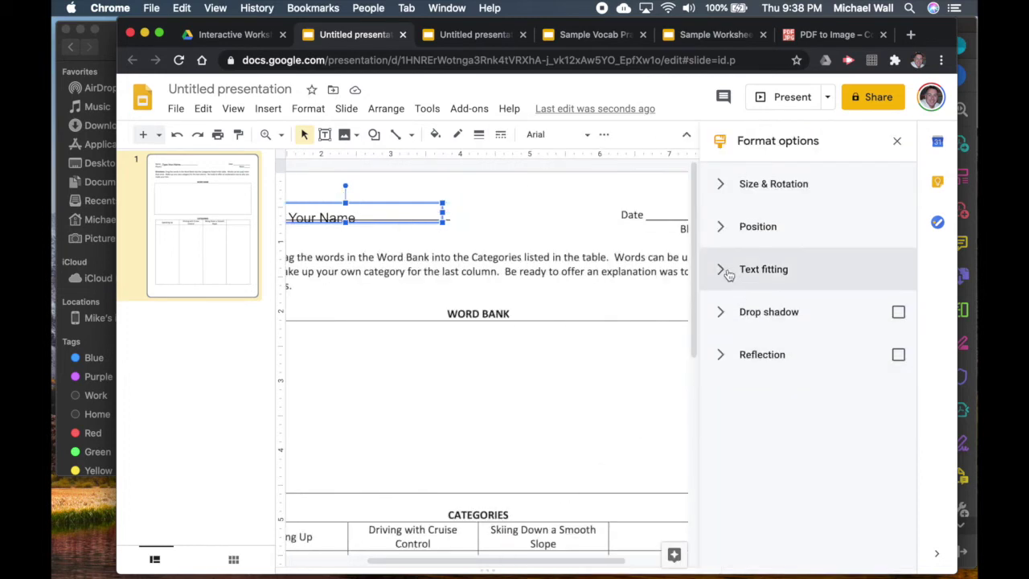
left_click(728, 274)
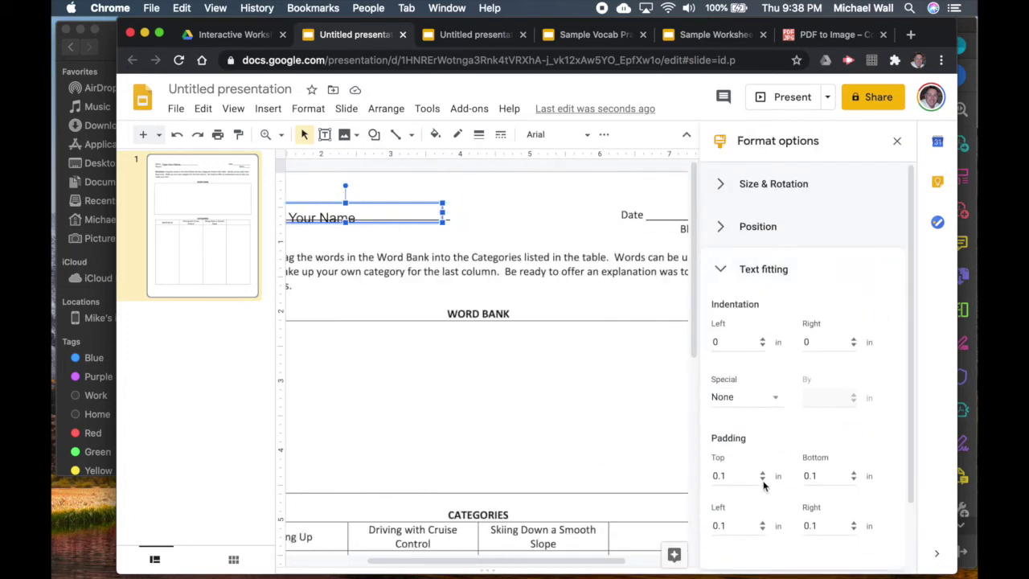
left_click(854, 479)
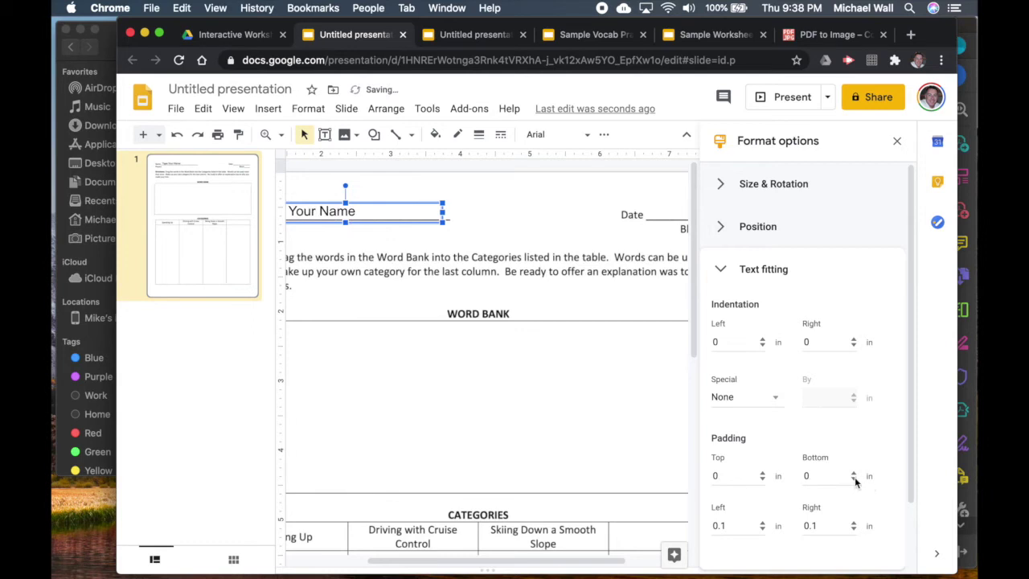
left_click(896, 142)
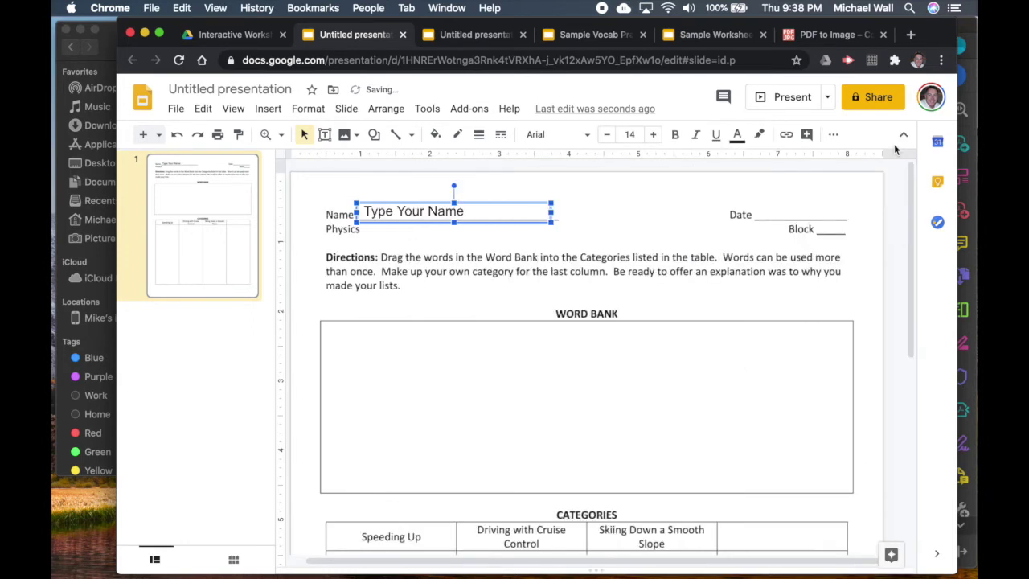
Format the "Type Your Name" text with font size 12 and blue text colour
left_click(462, 212)
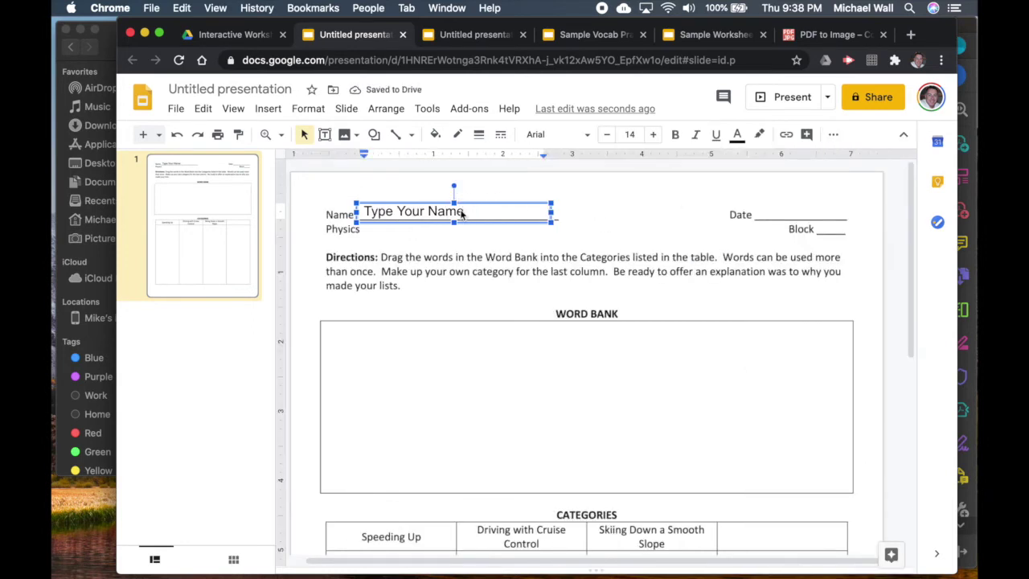
triple_click(462, 212)
left_click(609, 134)
left_click(609, 134)
left_click(737, 134)
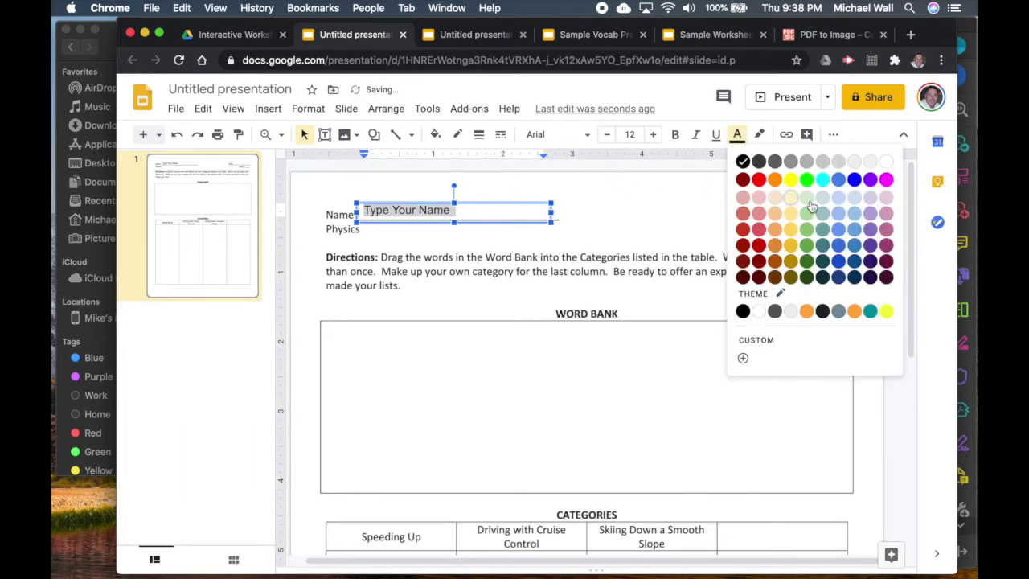
left_click(854, 180)
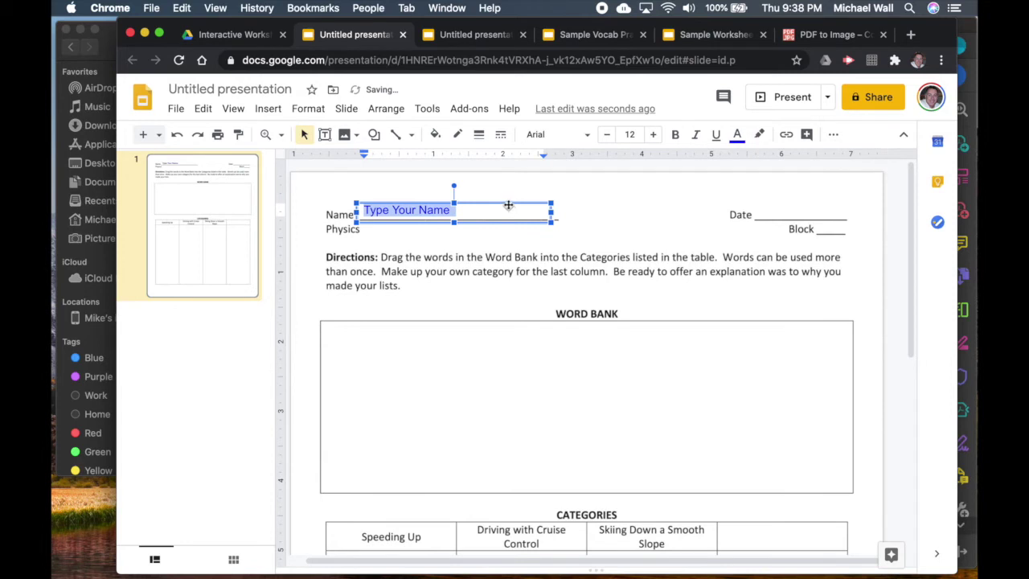
key("Escape")
key("Escape")
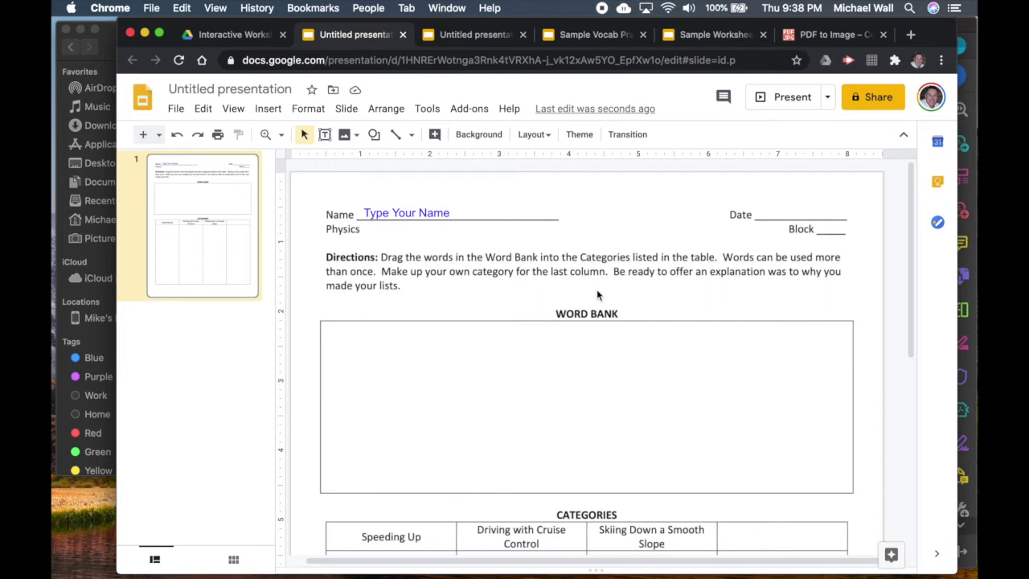
Start inserting a shape for the empty word bank
scroll(597, 295, "down", 2)
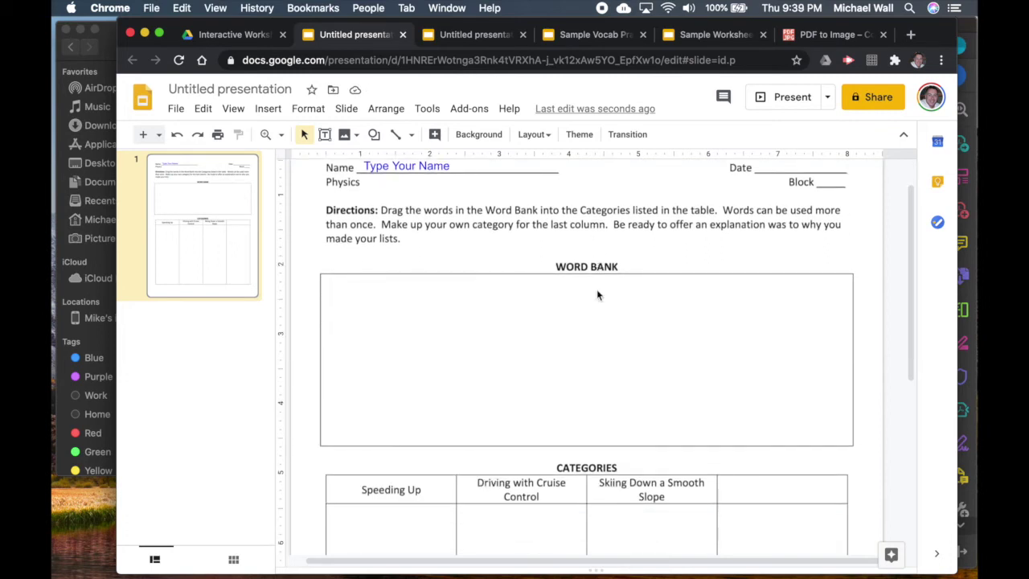
left_click(374, 135)
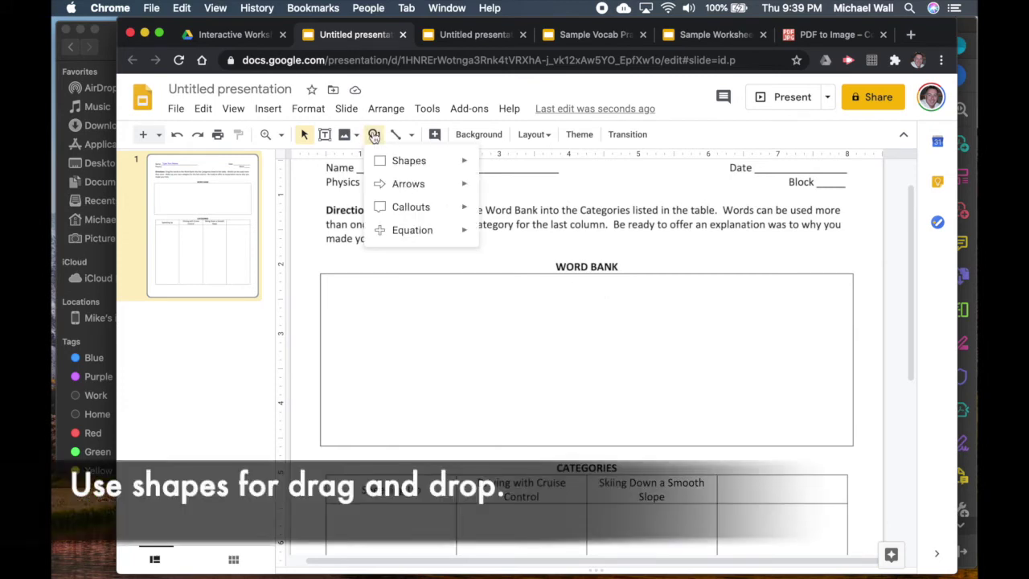